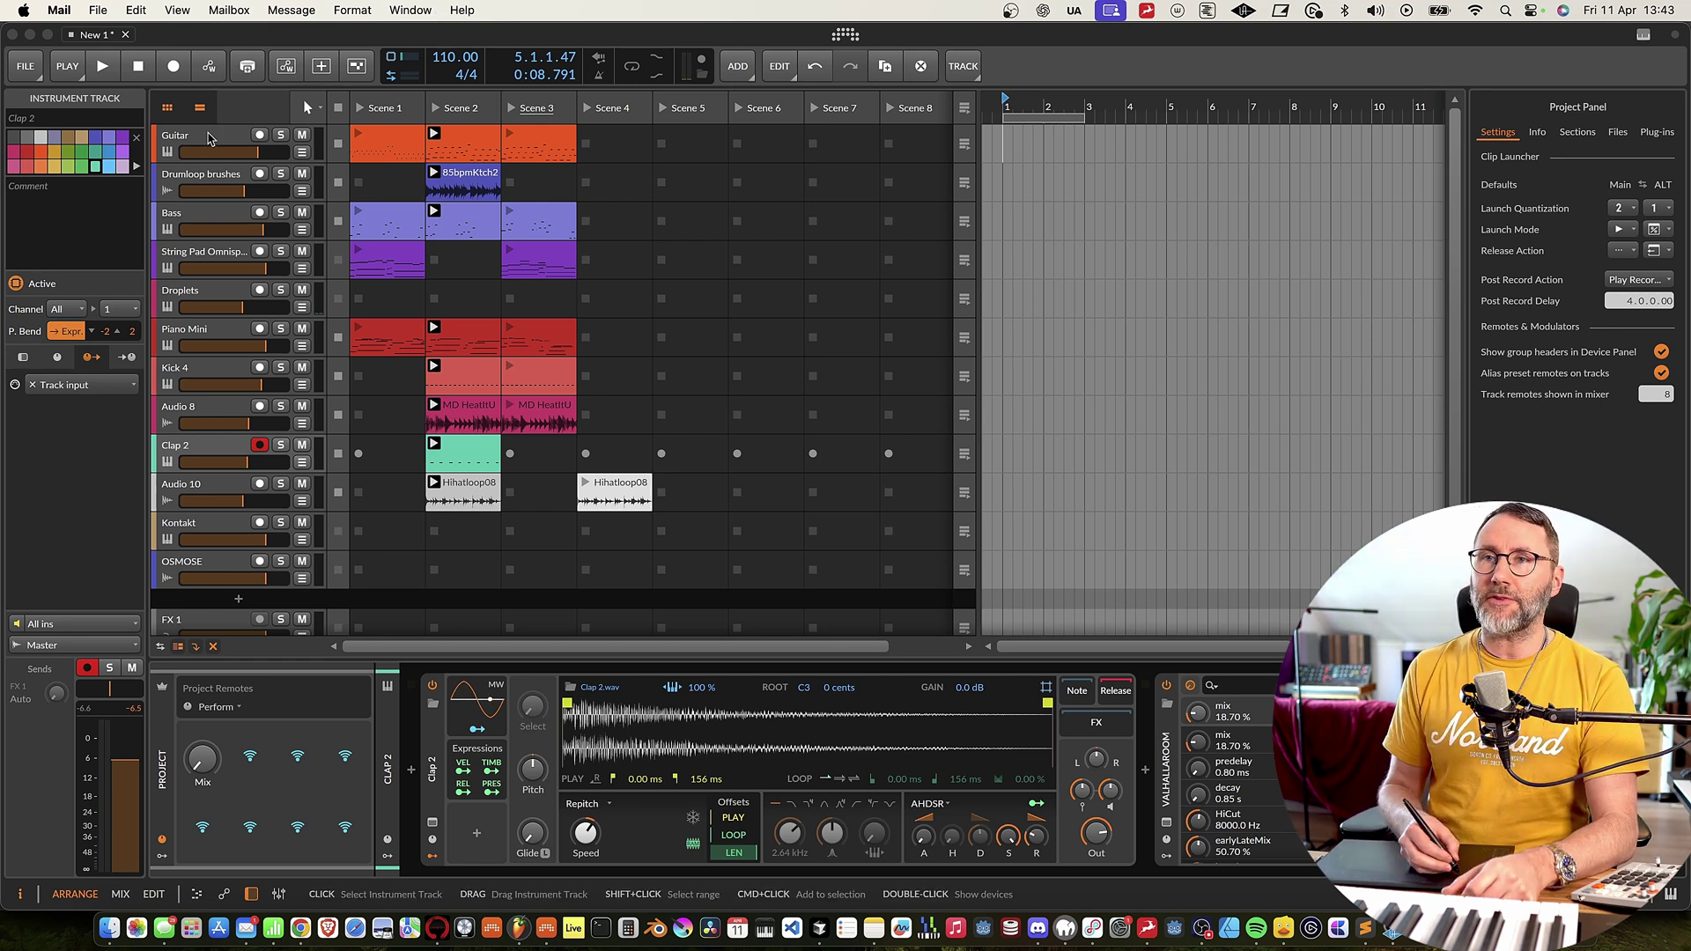
Step: Select the Guitar track, play the Drumloop brushes clip in Scene 2 and stop playback
{"action": "left_click", "coordinate": [213, 139]}
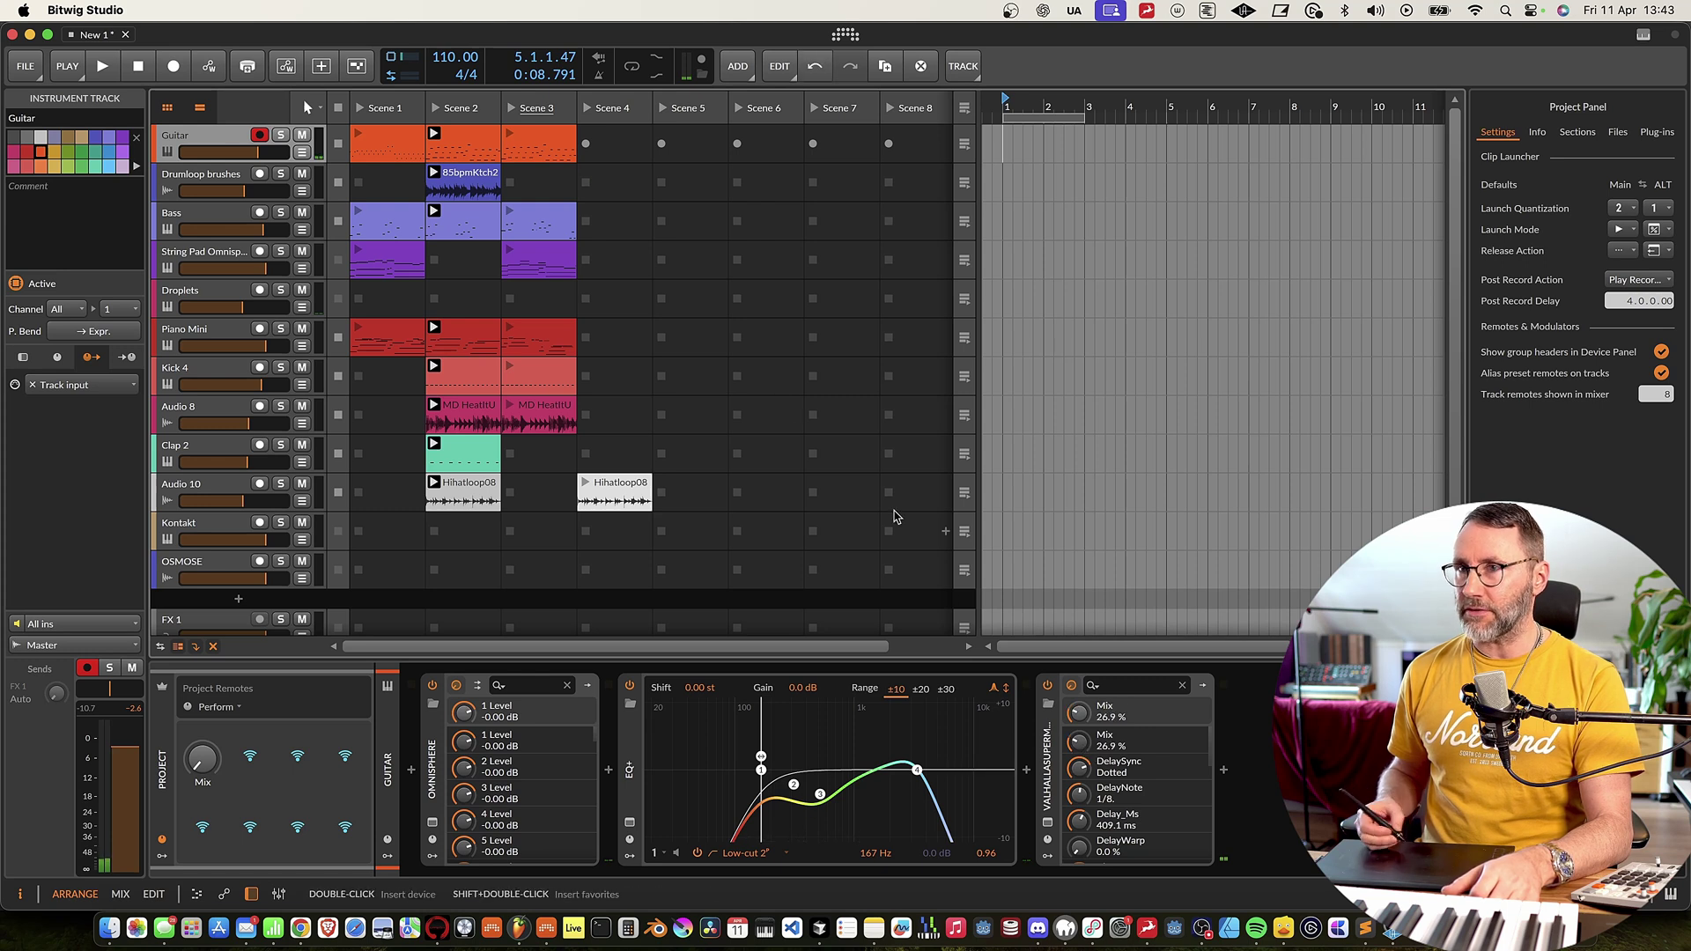
{"action": "left_click", "coordinate": [222, 182]}
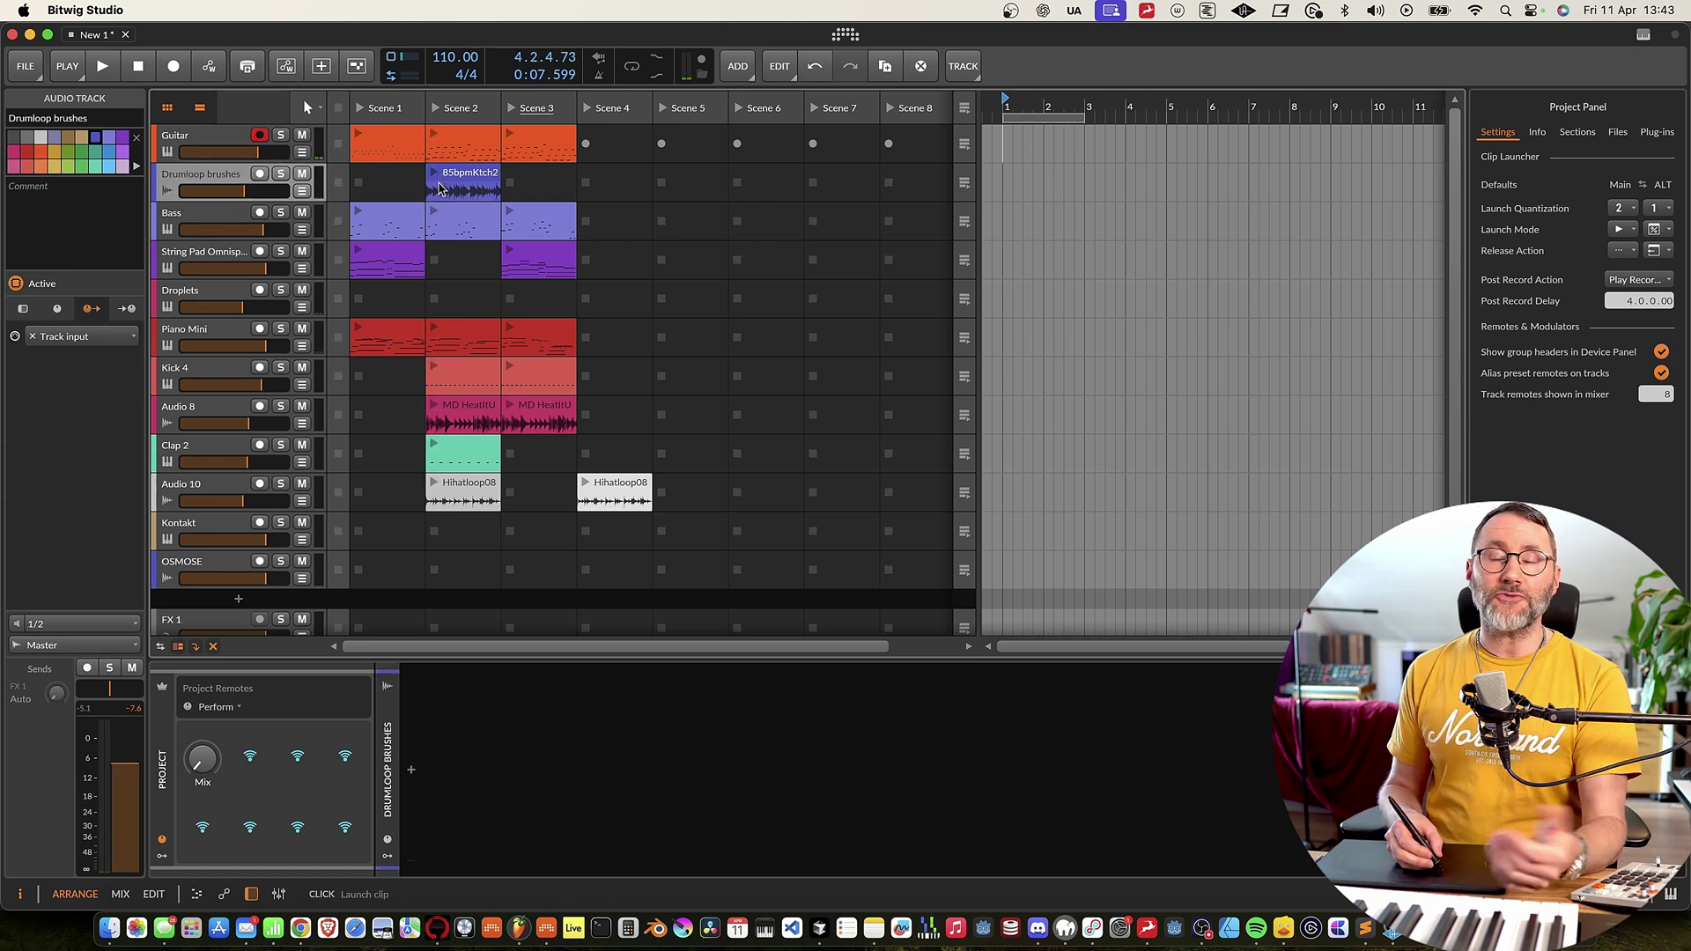
{"action": "left_click", "coordinate": [440, 189]}
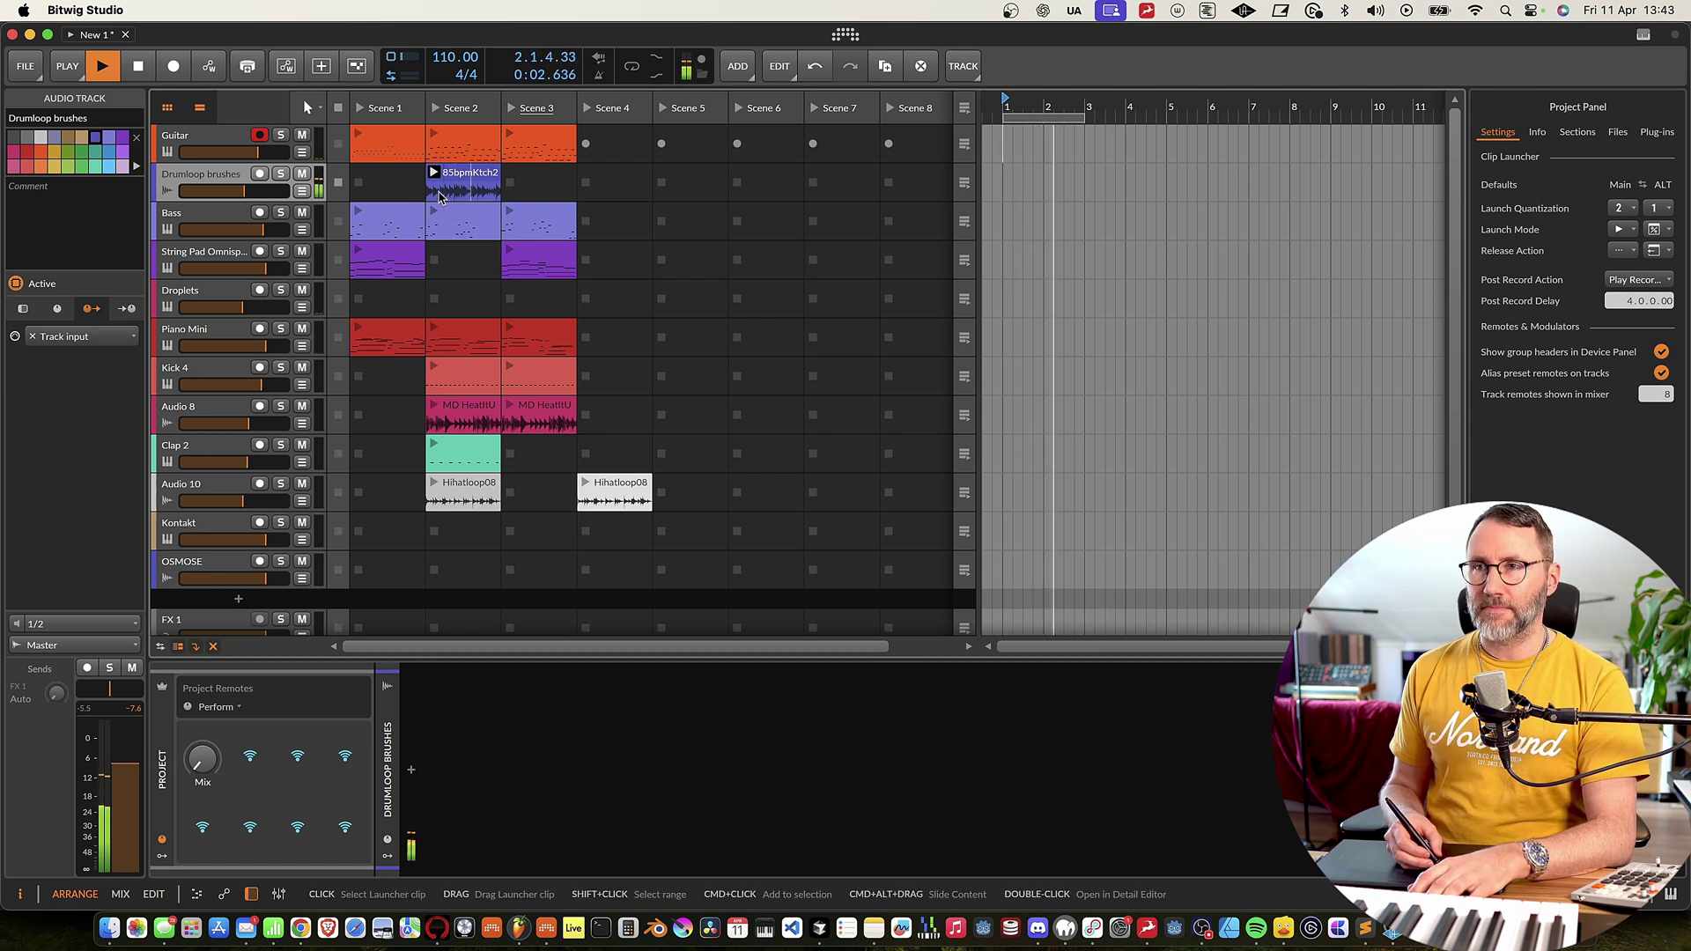
{"action": "key", "text": "space"}
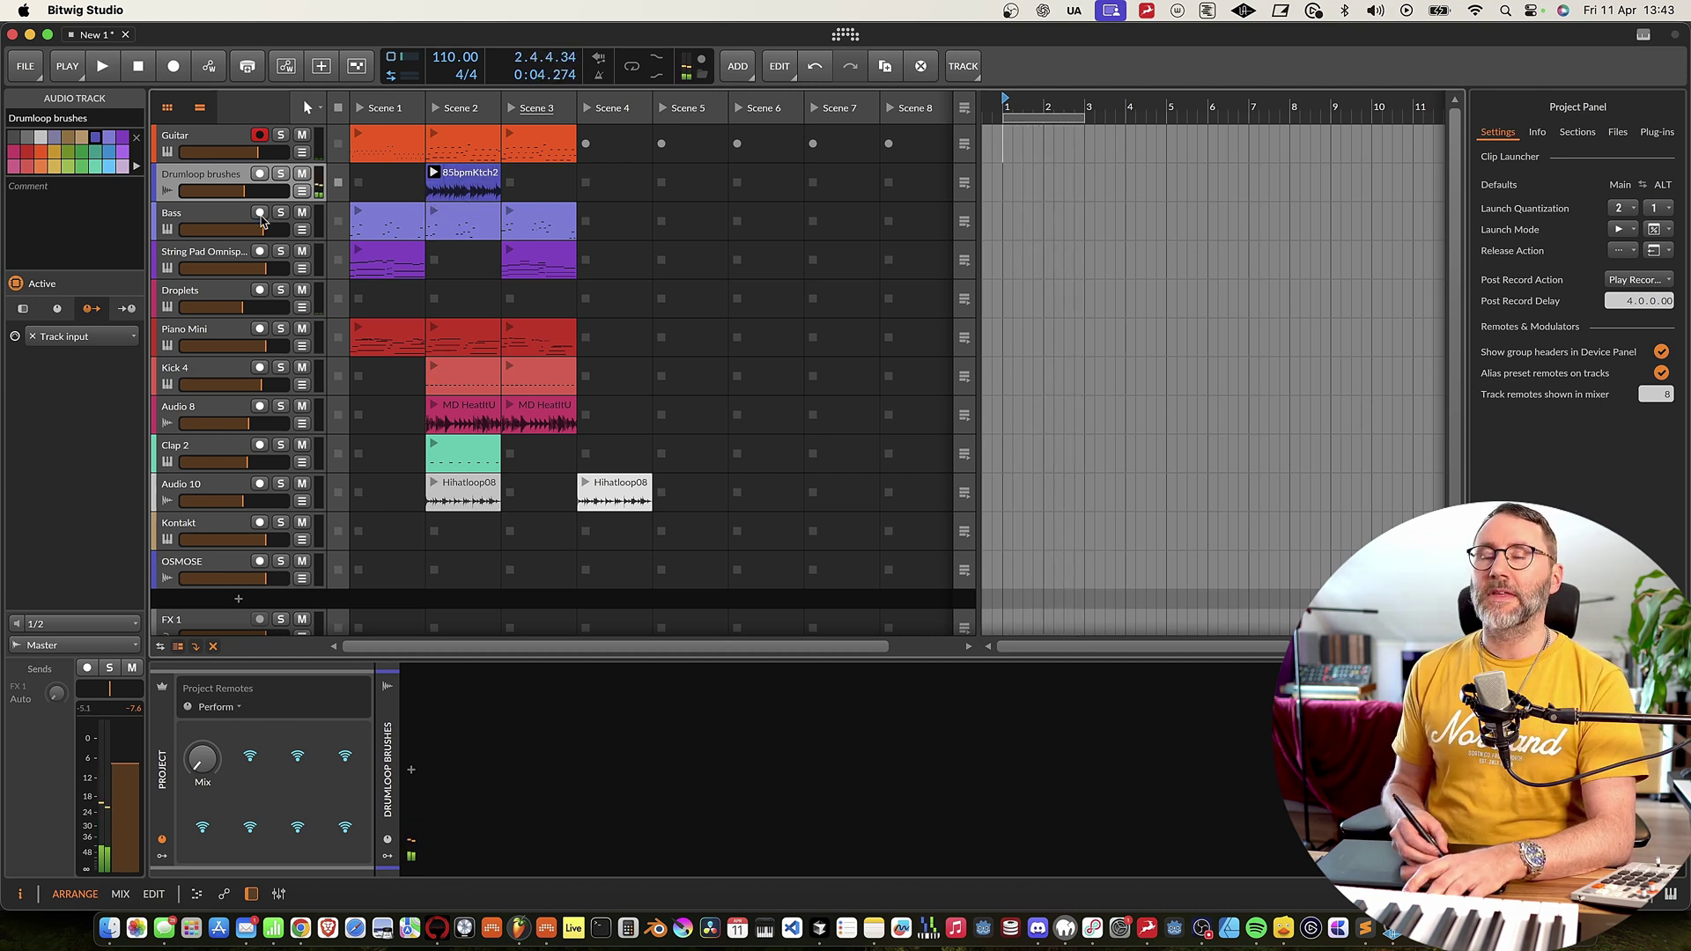
Step: Inspect the bass patch in the Bass track's Omnisphere plug-in window and close the window
{"action": "left_click", "coordinate": [217, 220]}
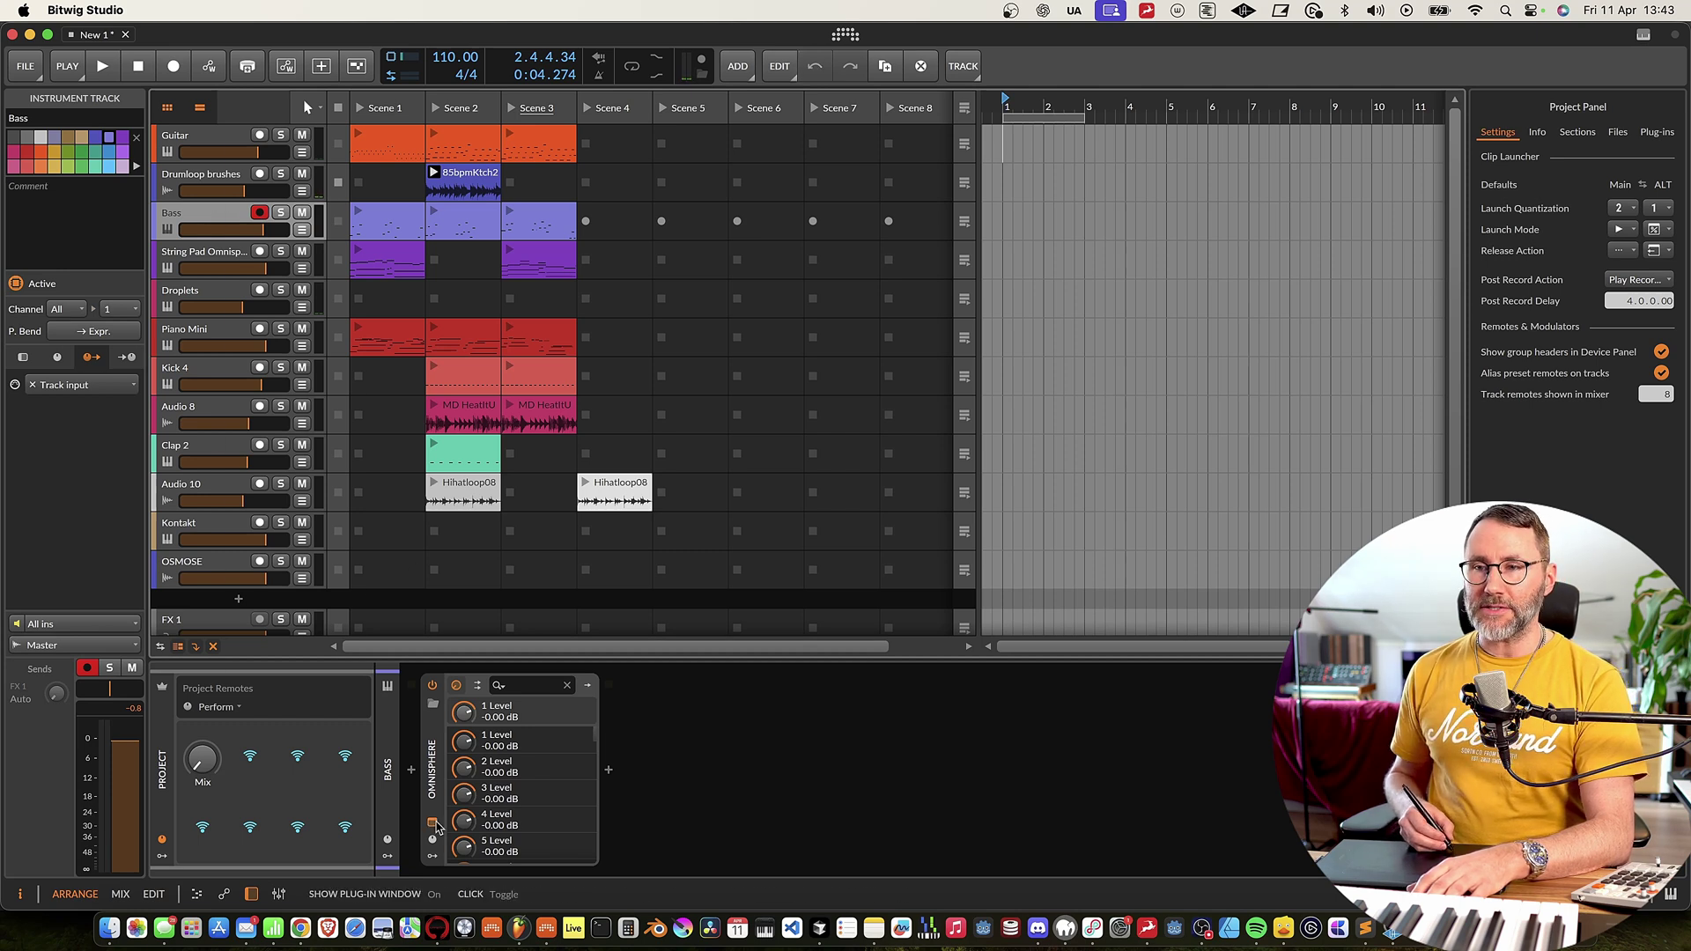
{"action": "left_click", "coordinate": [432, 824]}
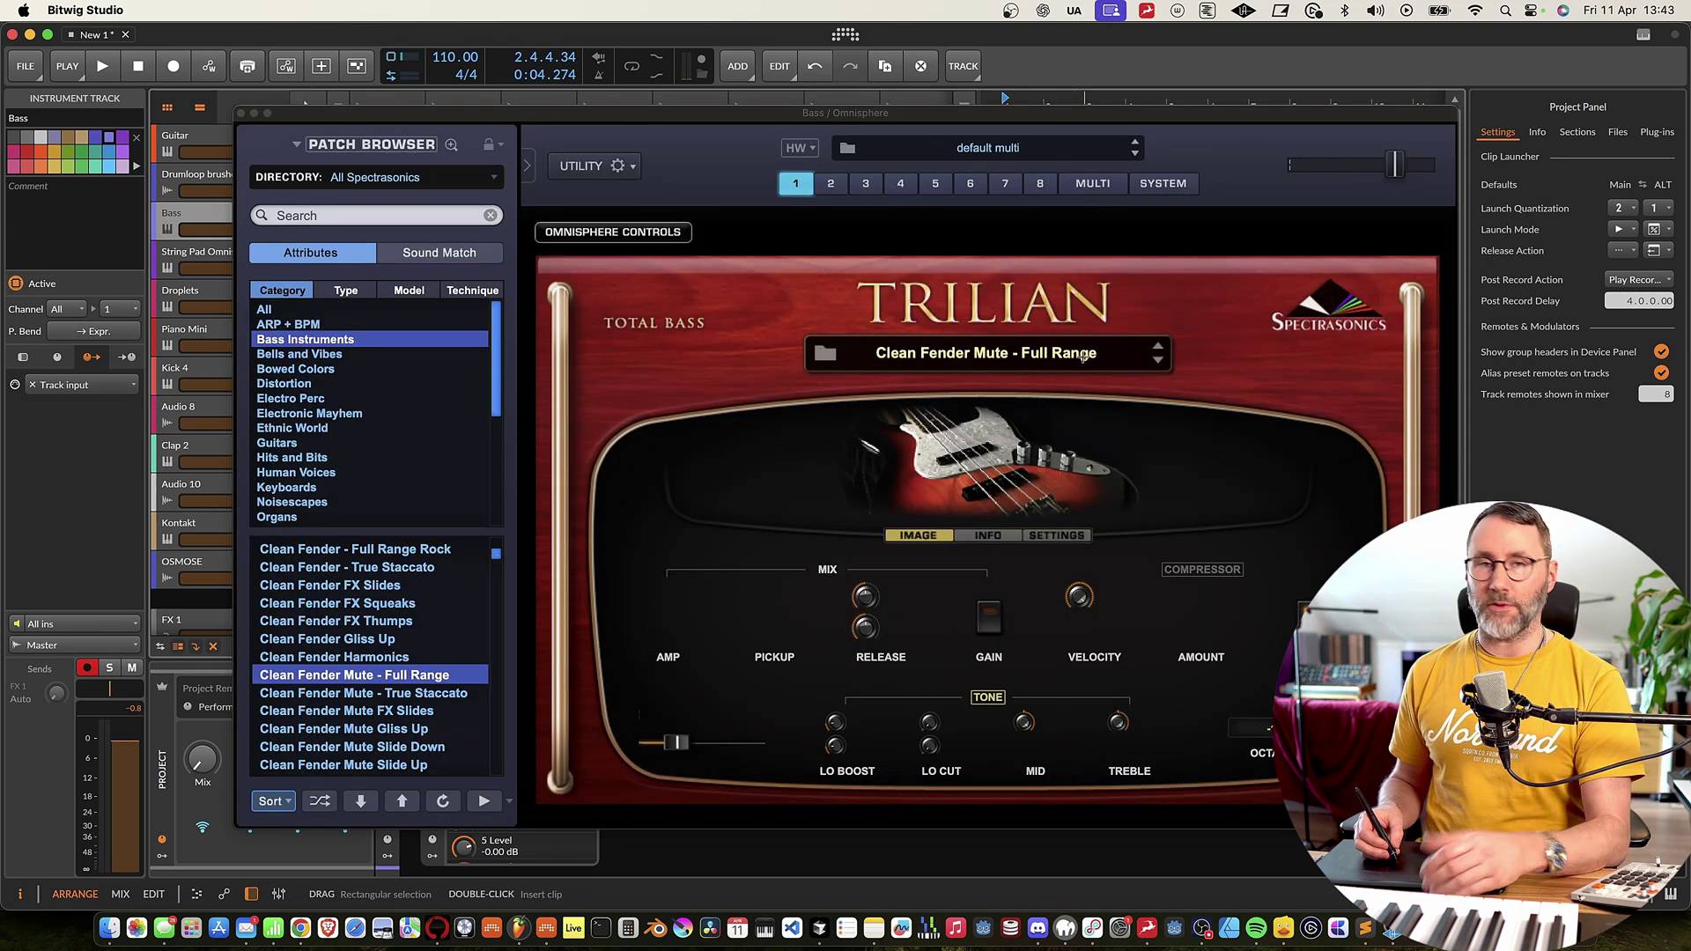
{"action": "left_click", "coordinate": [240, 115]}
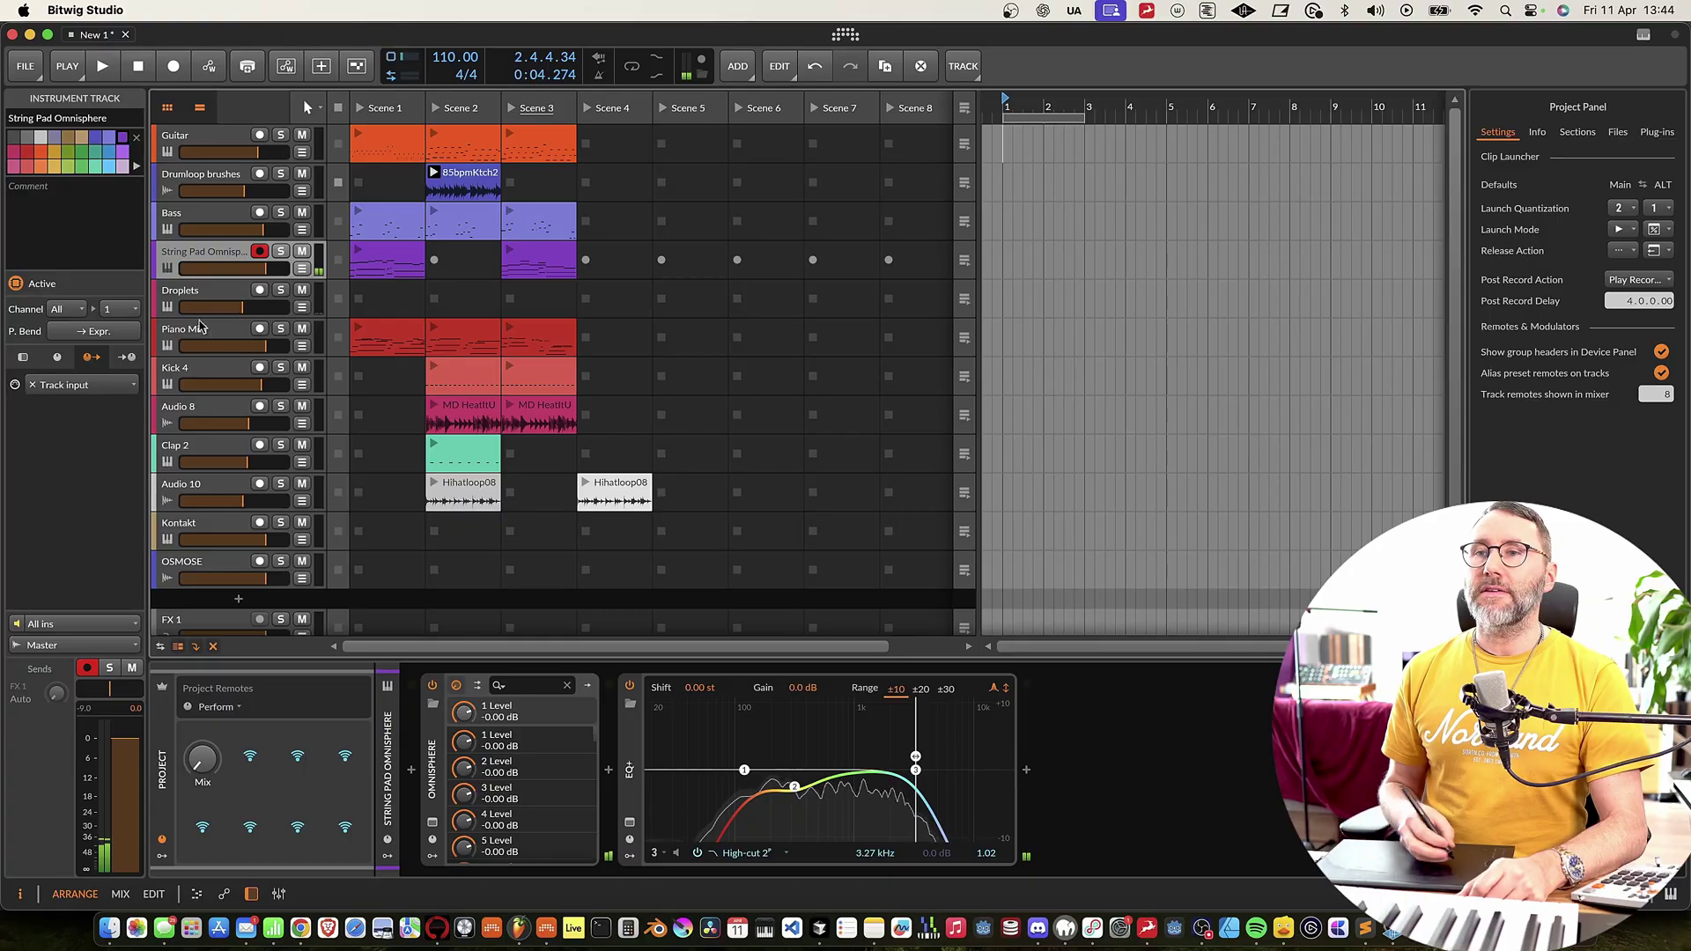
Step: Check the Droplets track's devices and view the Piano Mini track's Serum 2 plug-in window
{"action": "left_click", "coordinate": [202, 315]}
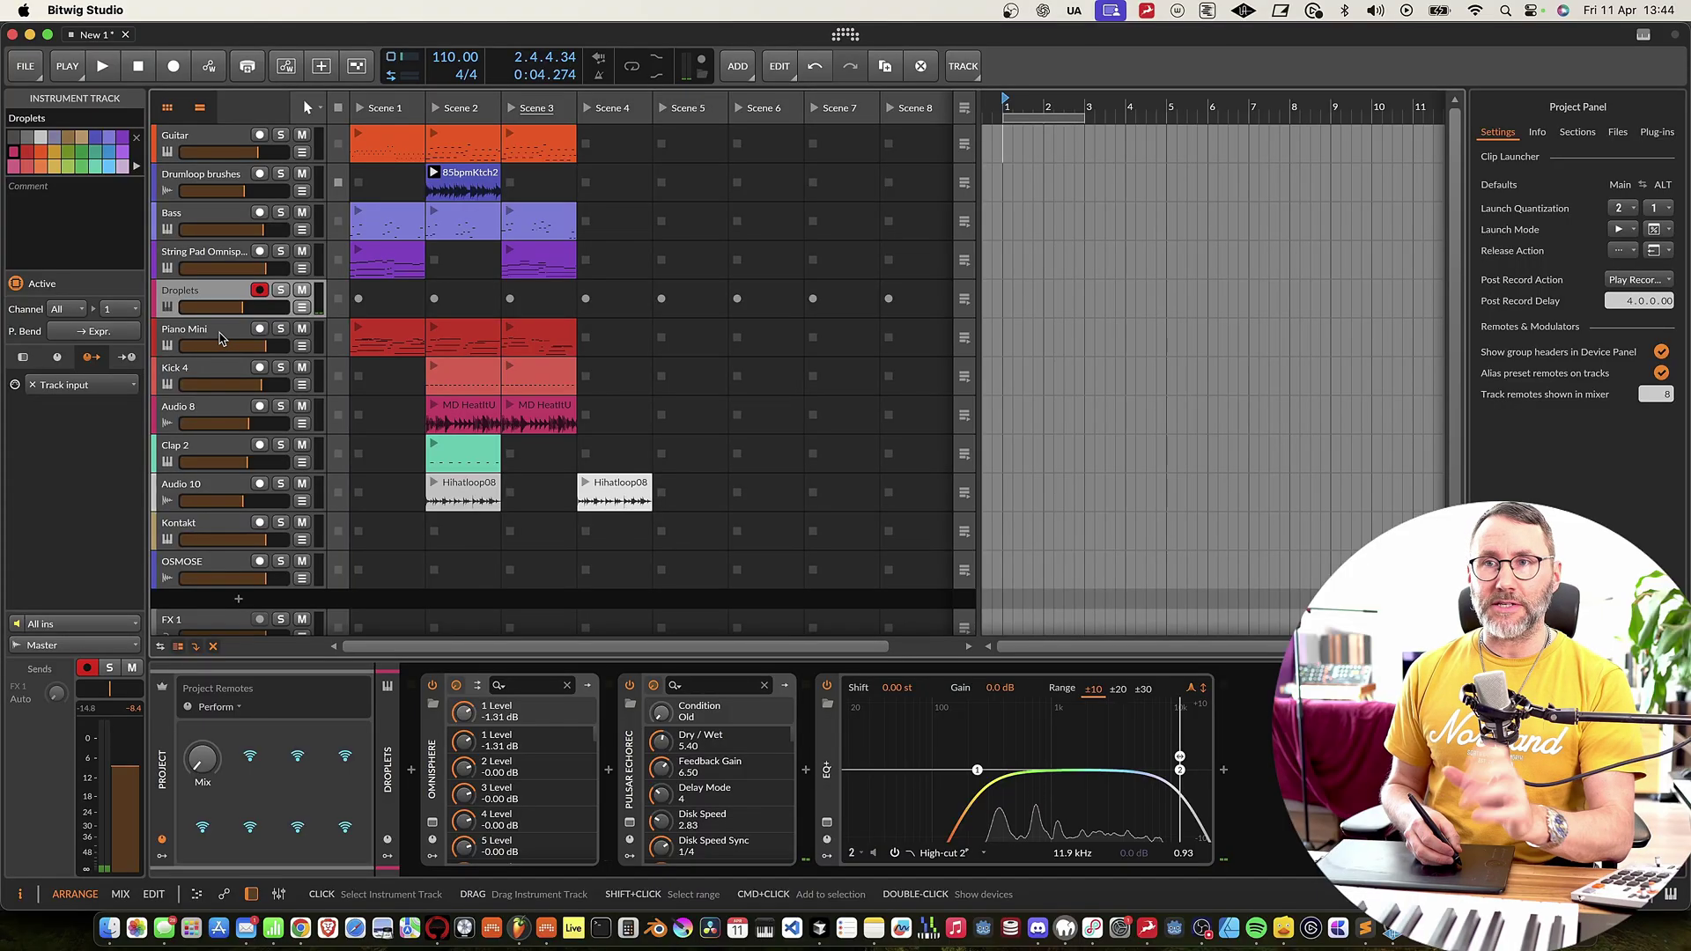
{"action": "left_click", "coordinate": [222, 336]}
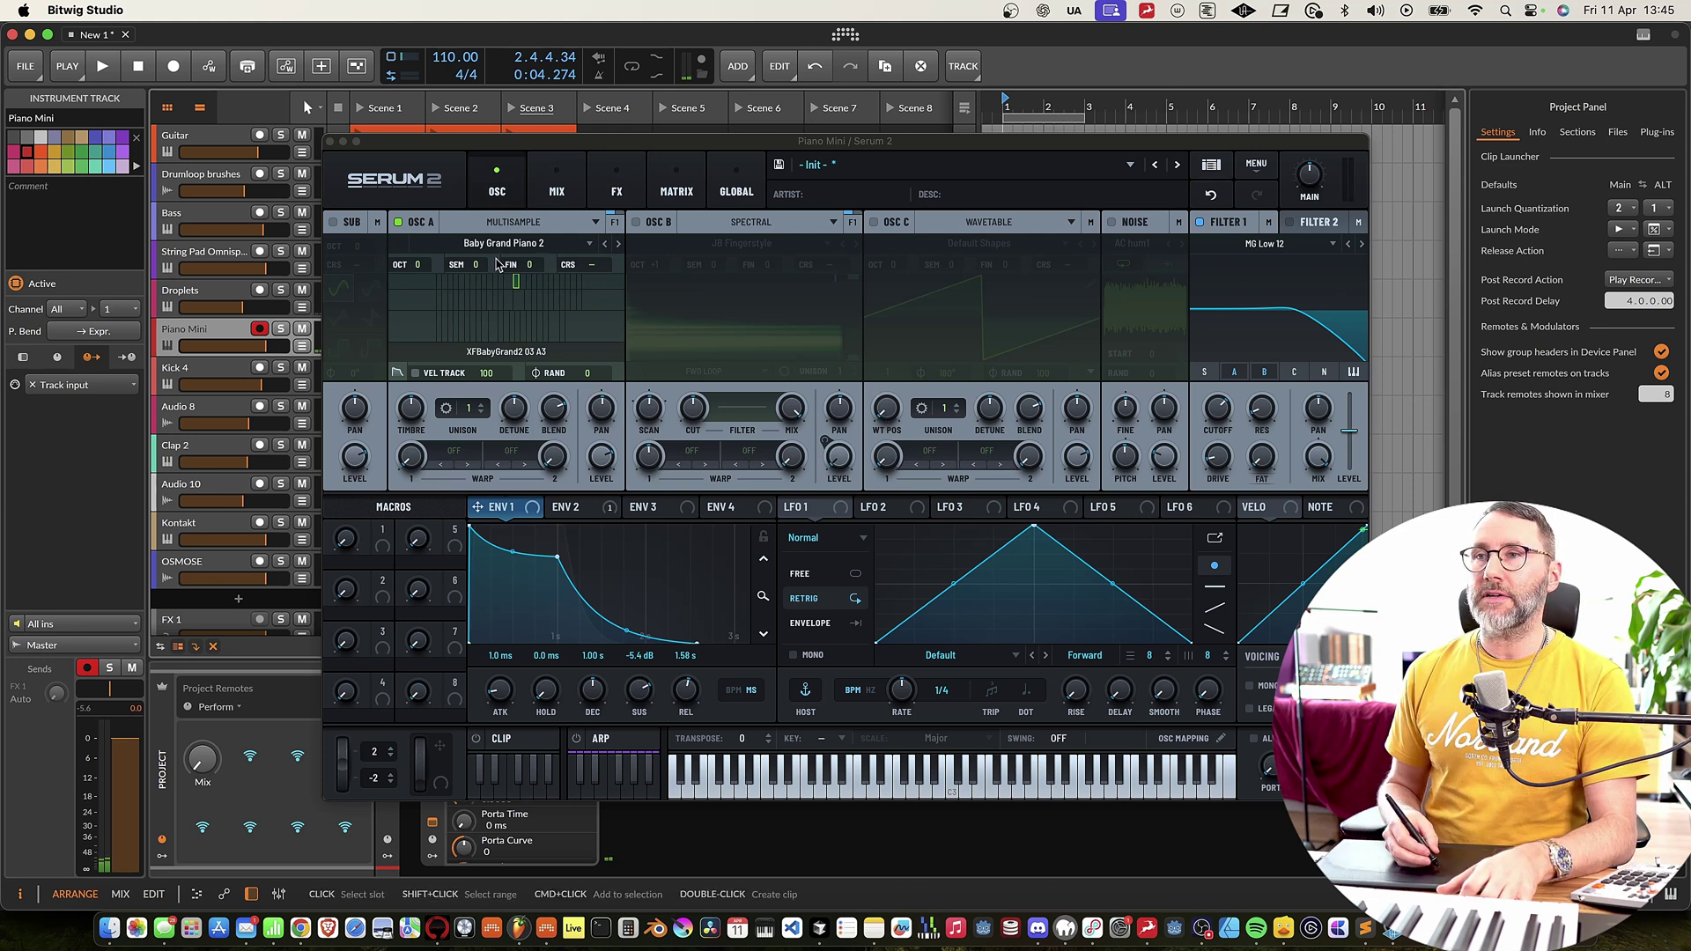
{"action": "left_click", "coordinate": [330, 142]}
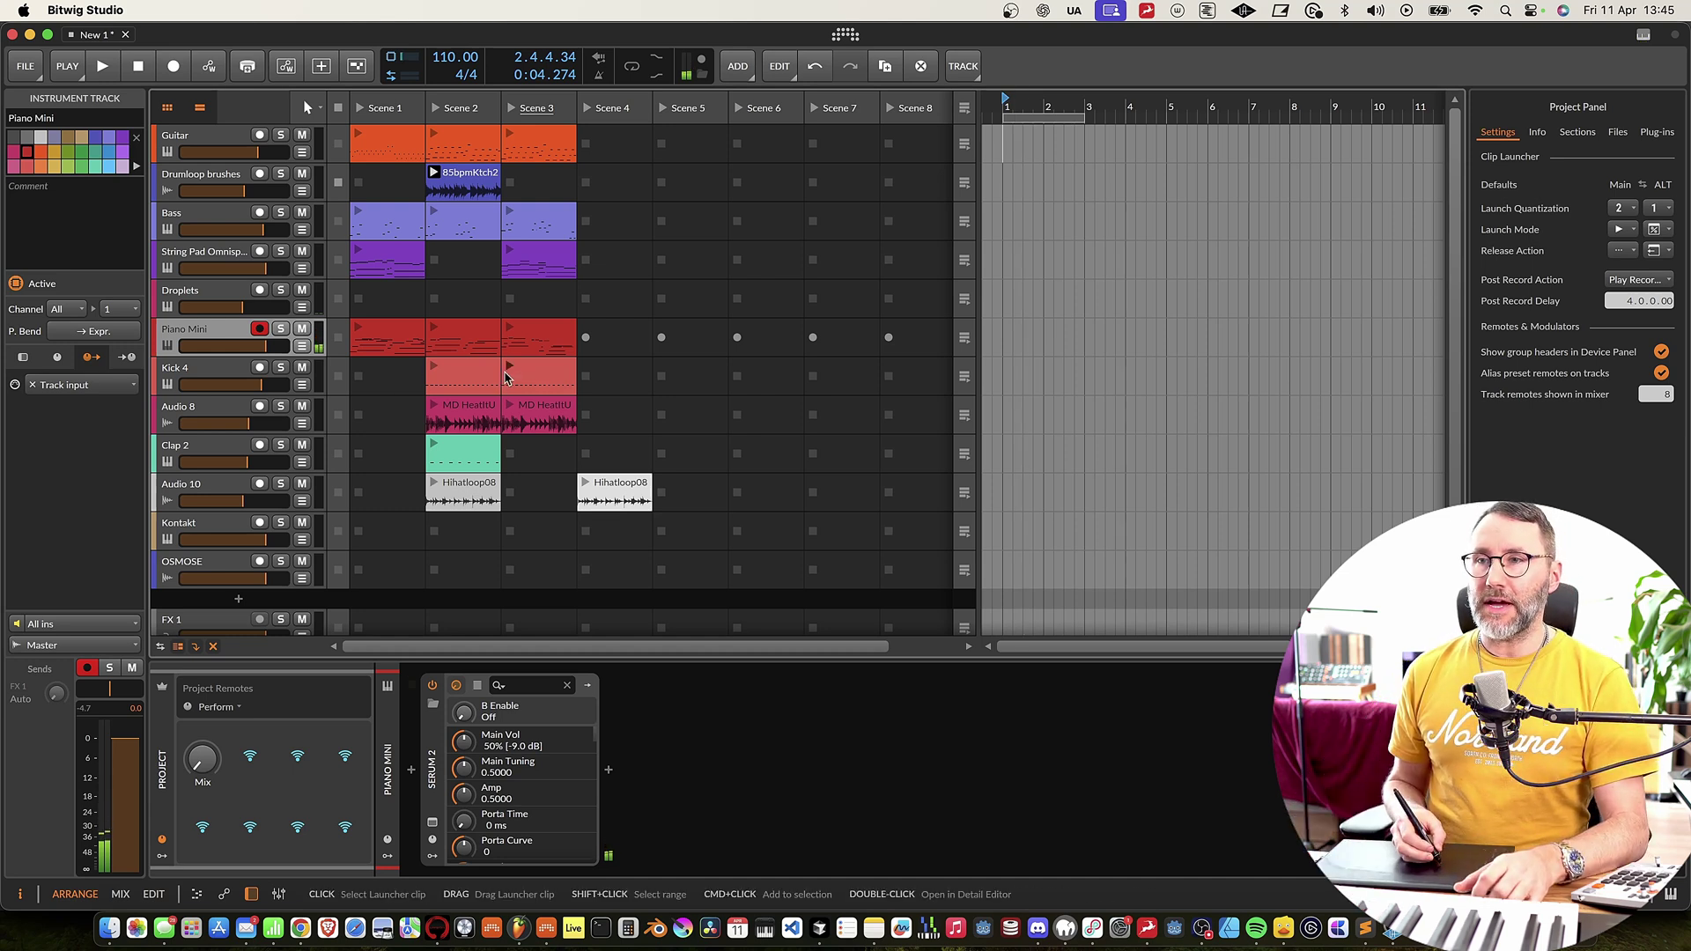
Step: Audition the Kick 4 and Percs clips in Scene 3, check the EQ+ on Percs and stop playback
{"action": "left_click", "coordinate": [511, 368]}
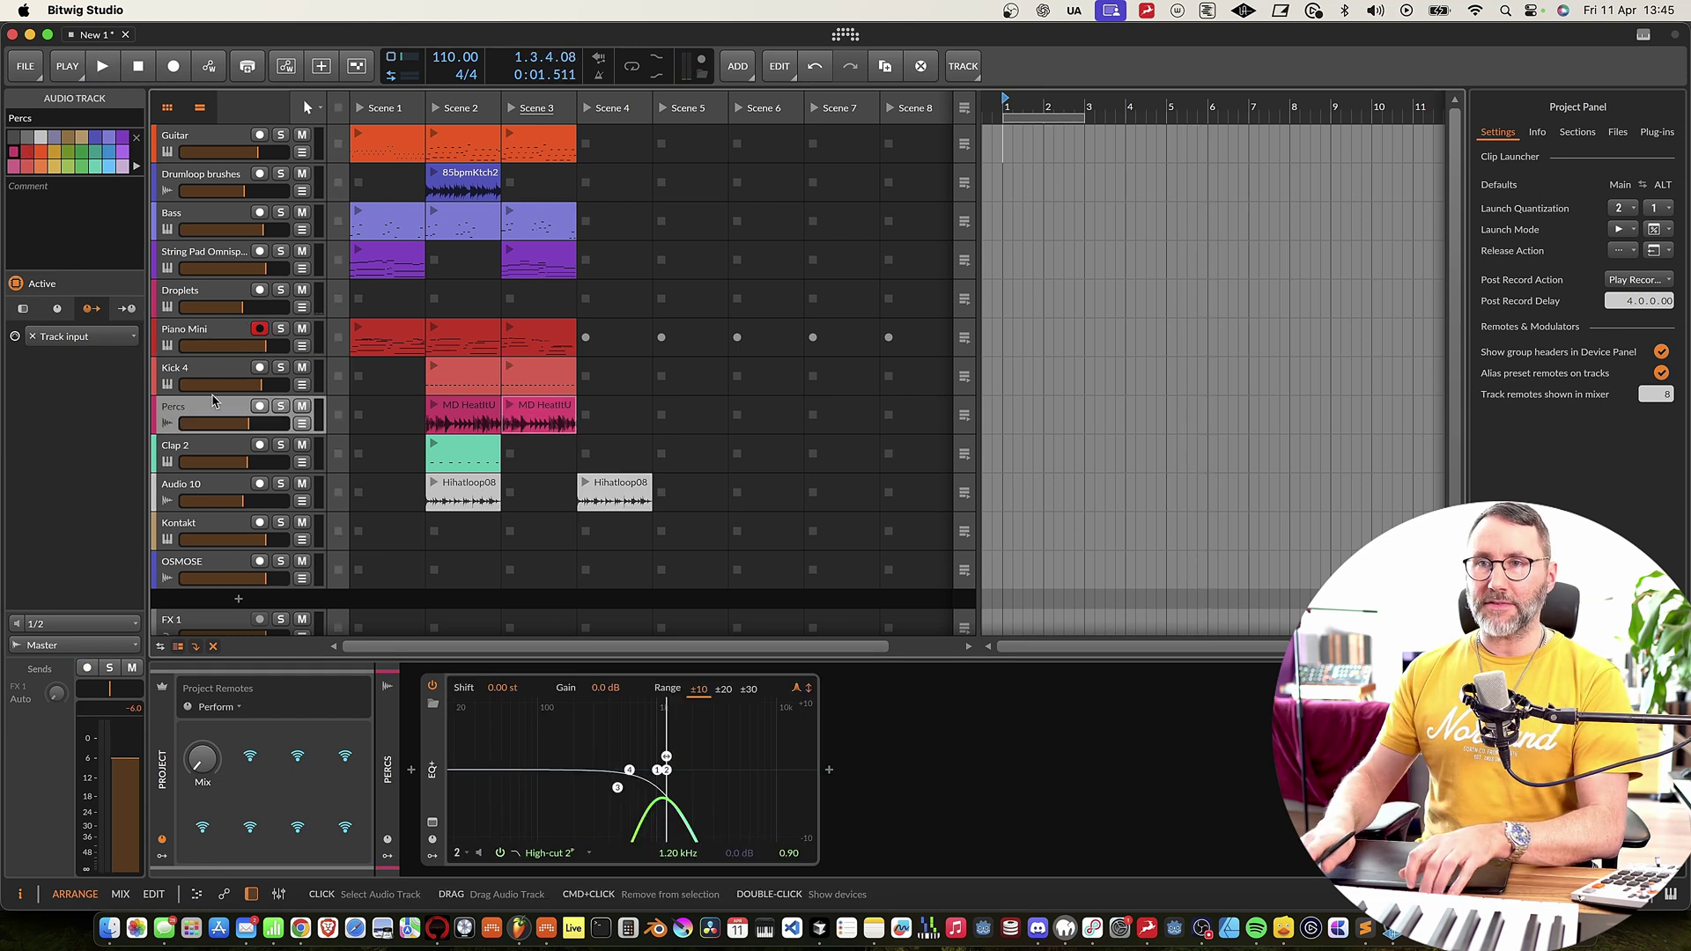
{"action": "left_click", "coordinate": [509, 404]}
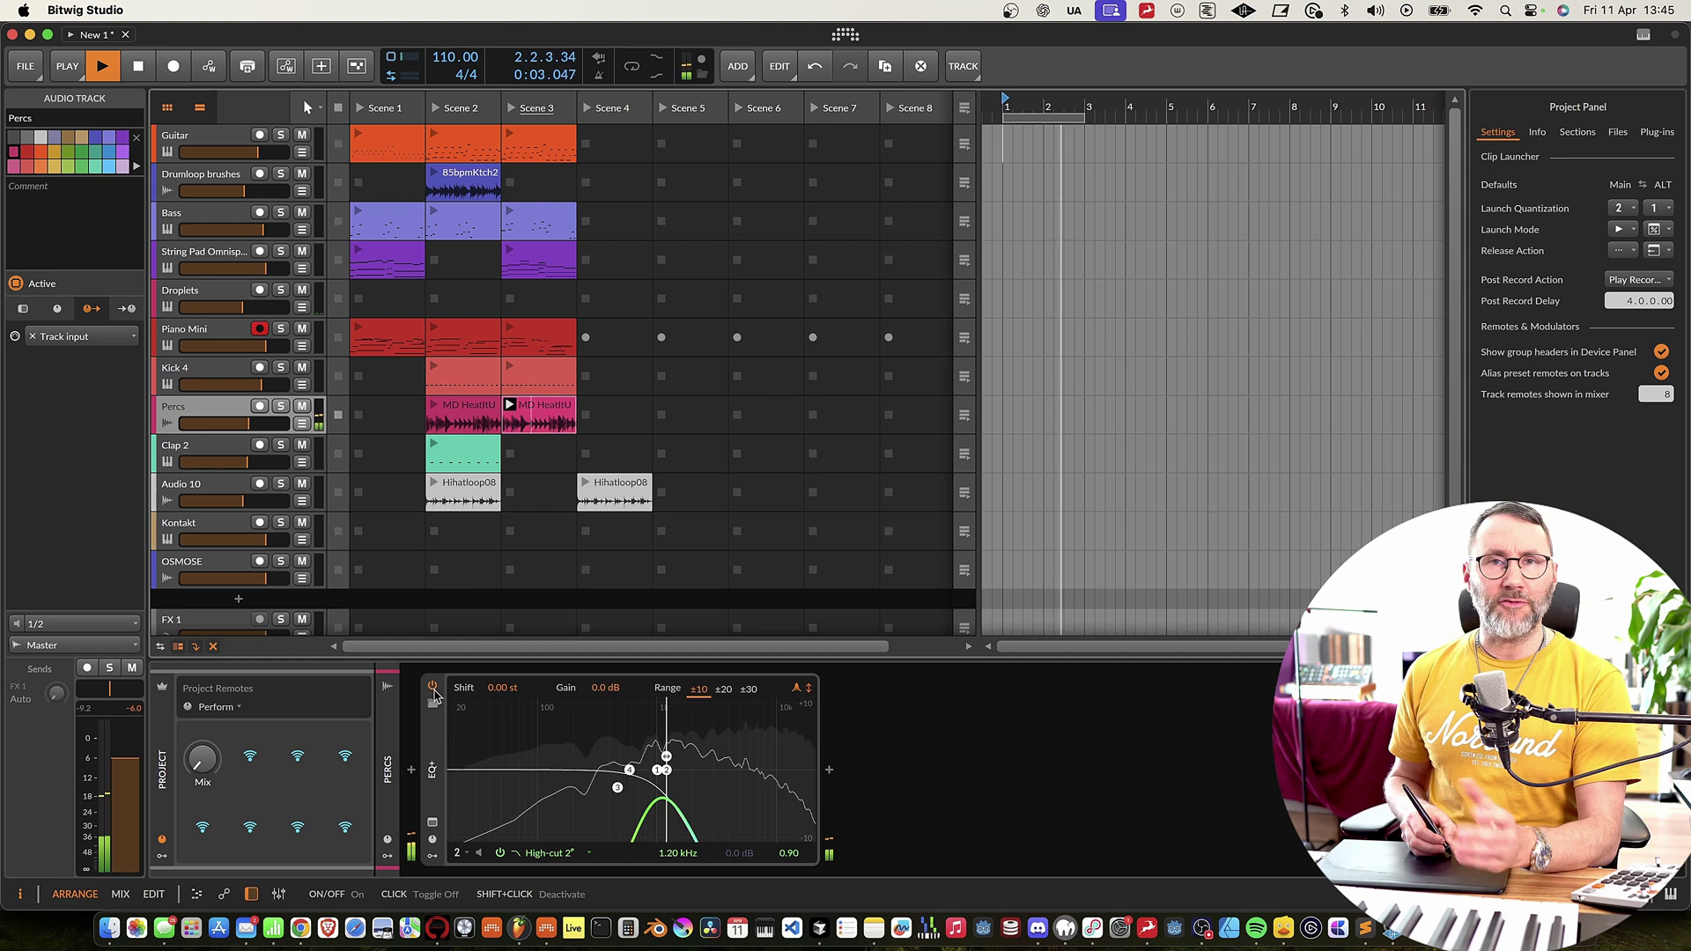
{"action": "left_click", "coordinate": [432, 687]}
{"action": "left_click", "coordinate": [656, 806]}
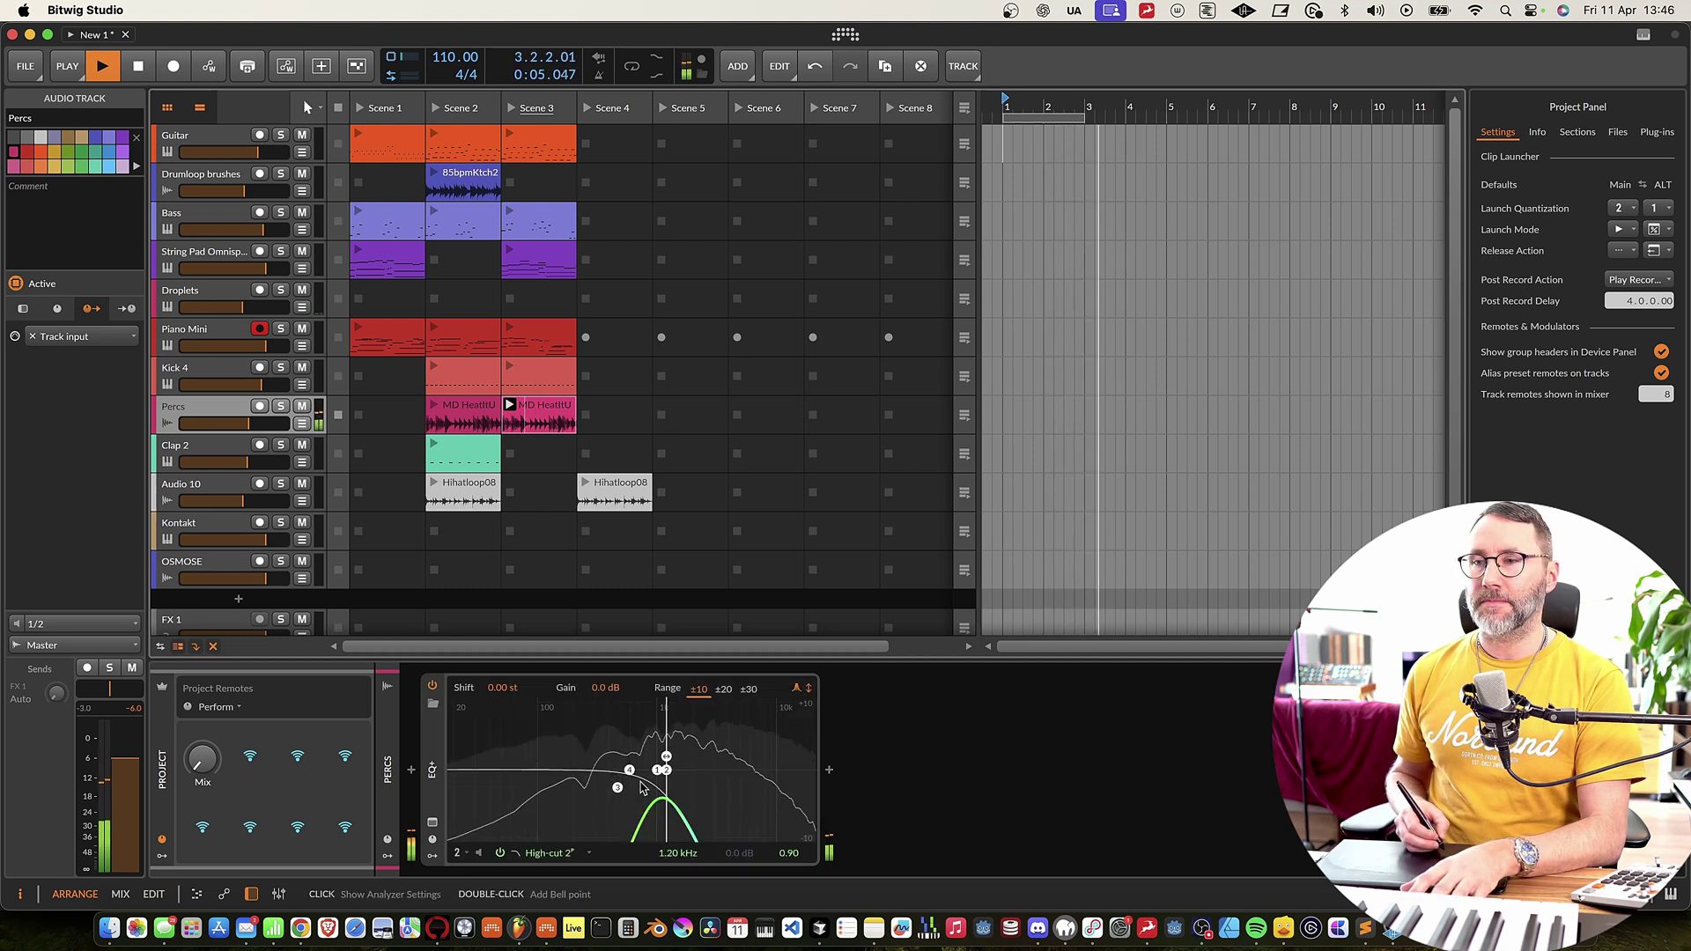
{"action": "key", "text": "space"}
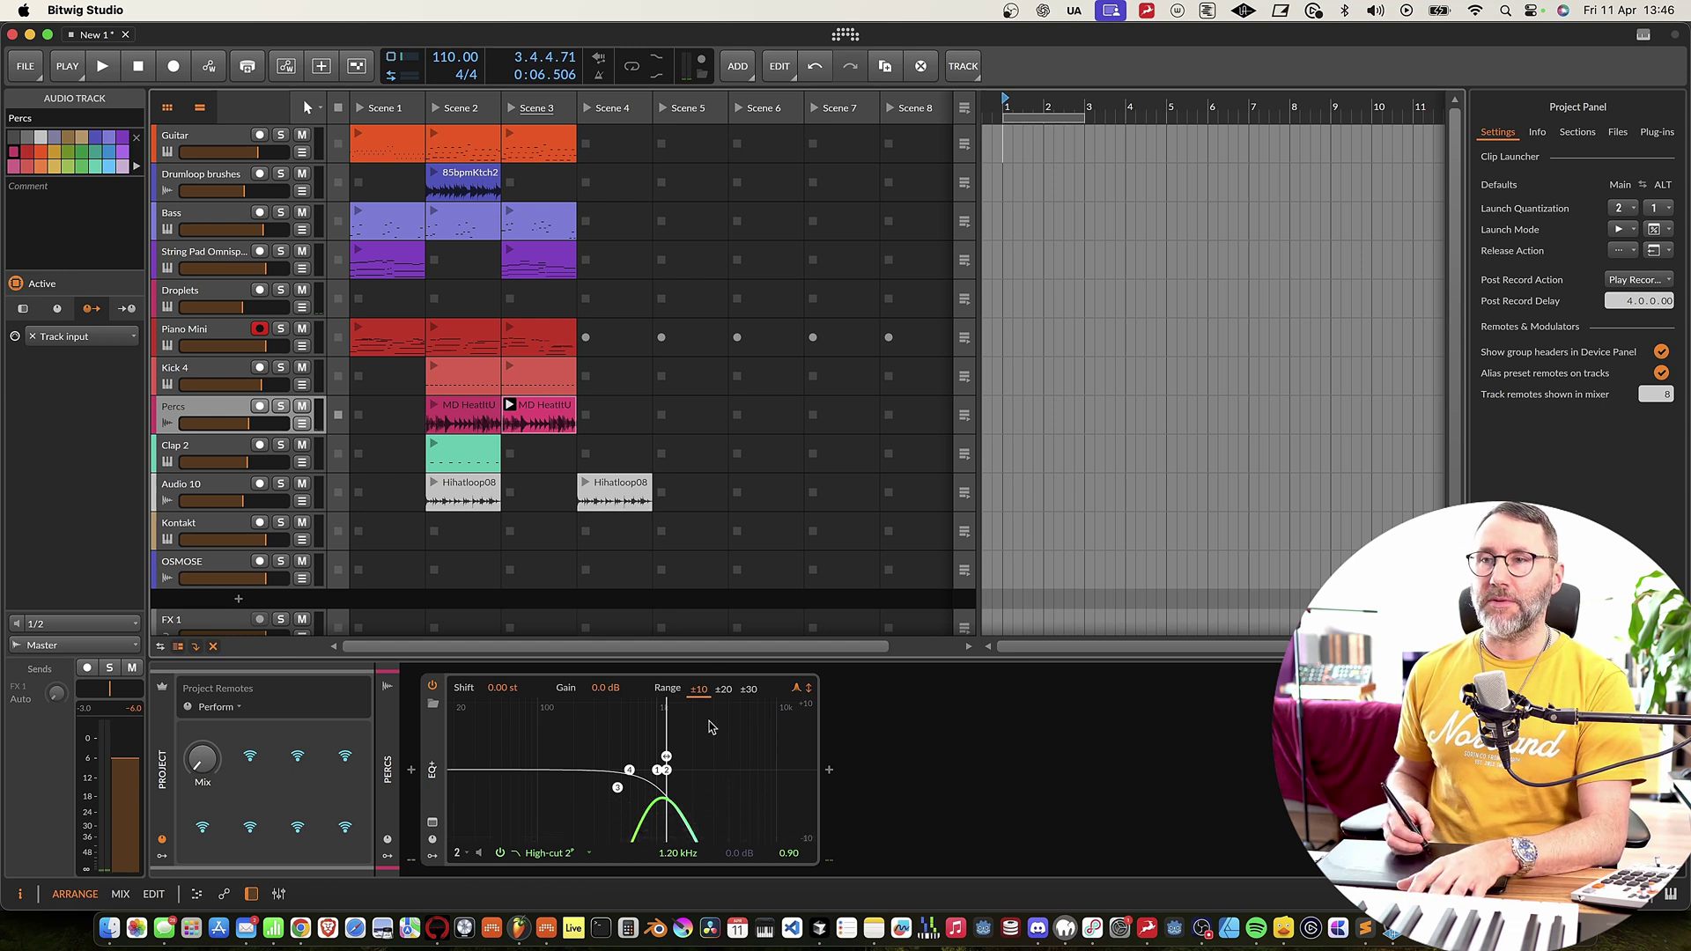
Step: Play the Clap 2 and Kick 4 clips from Scene 2 with the Percs clip from Scene 3 and the hi-hat loop from Scene 4
{"action": "left_click", "coordinate": [433, 448]}
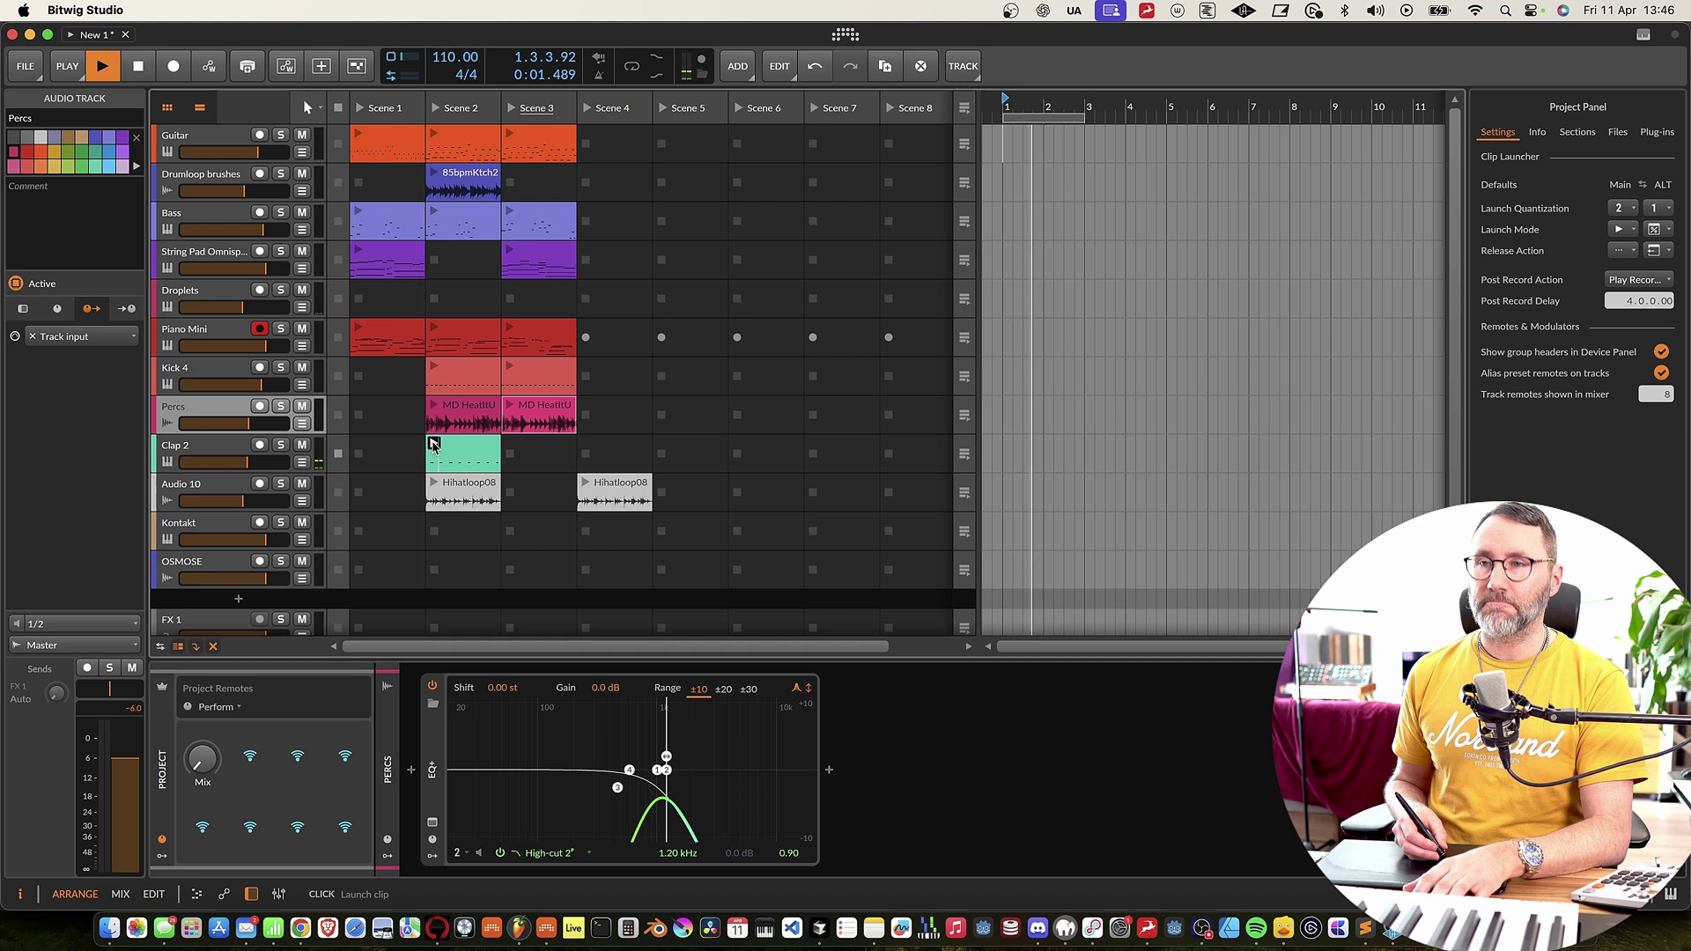
{"action": "left_click", "coordinate": [435, 369]}
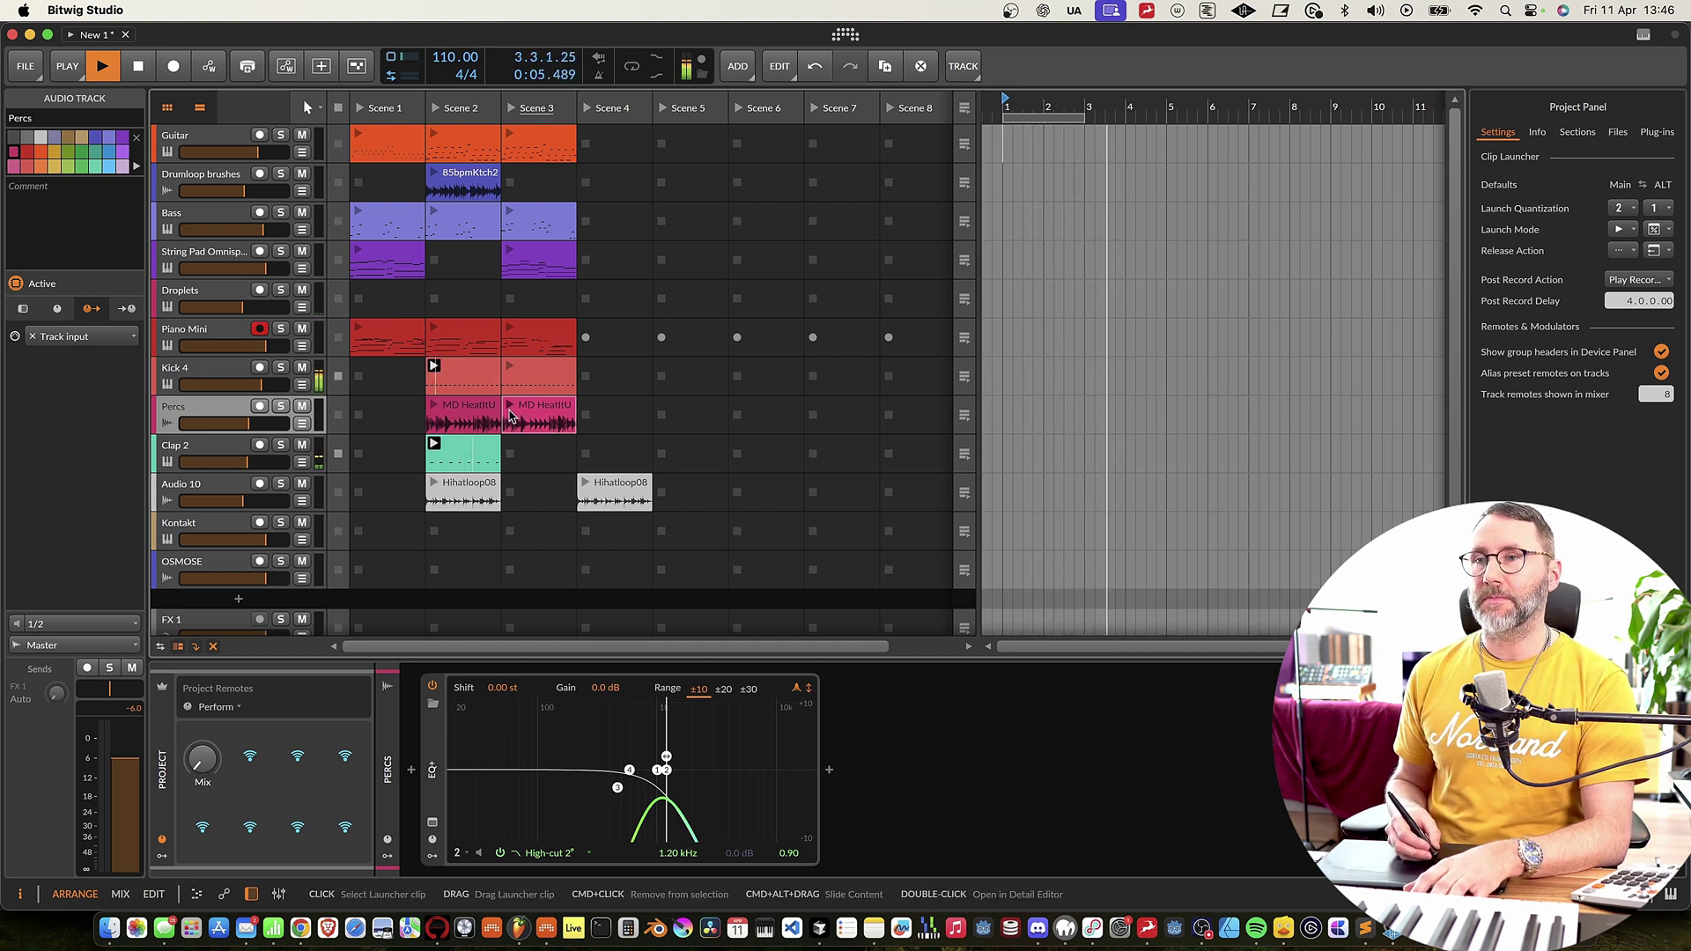
{"action": "left_click", "coordinate": [508, 404]}
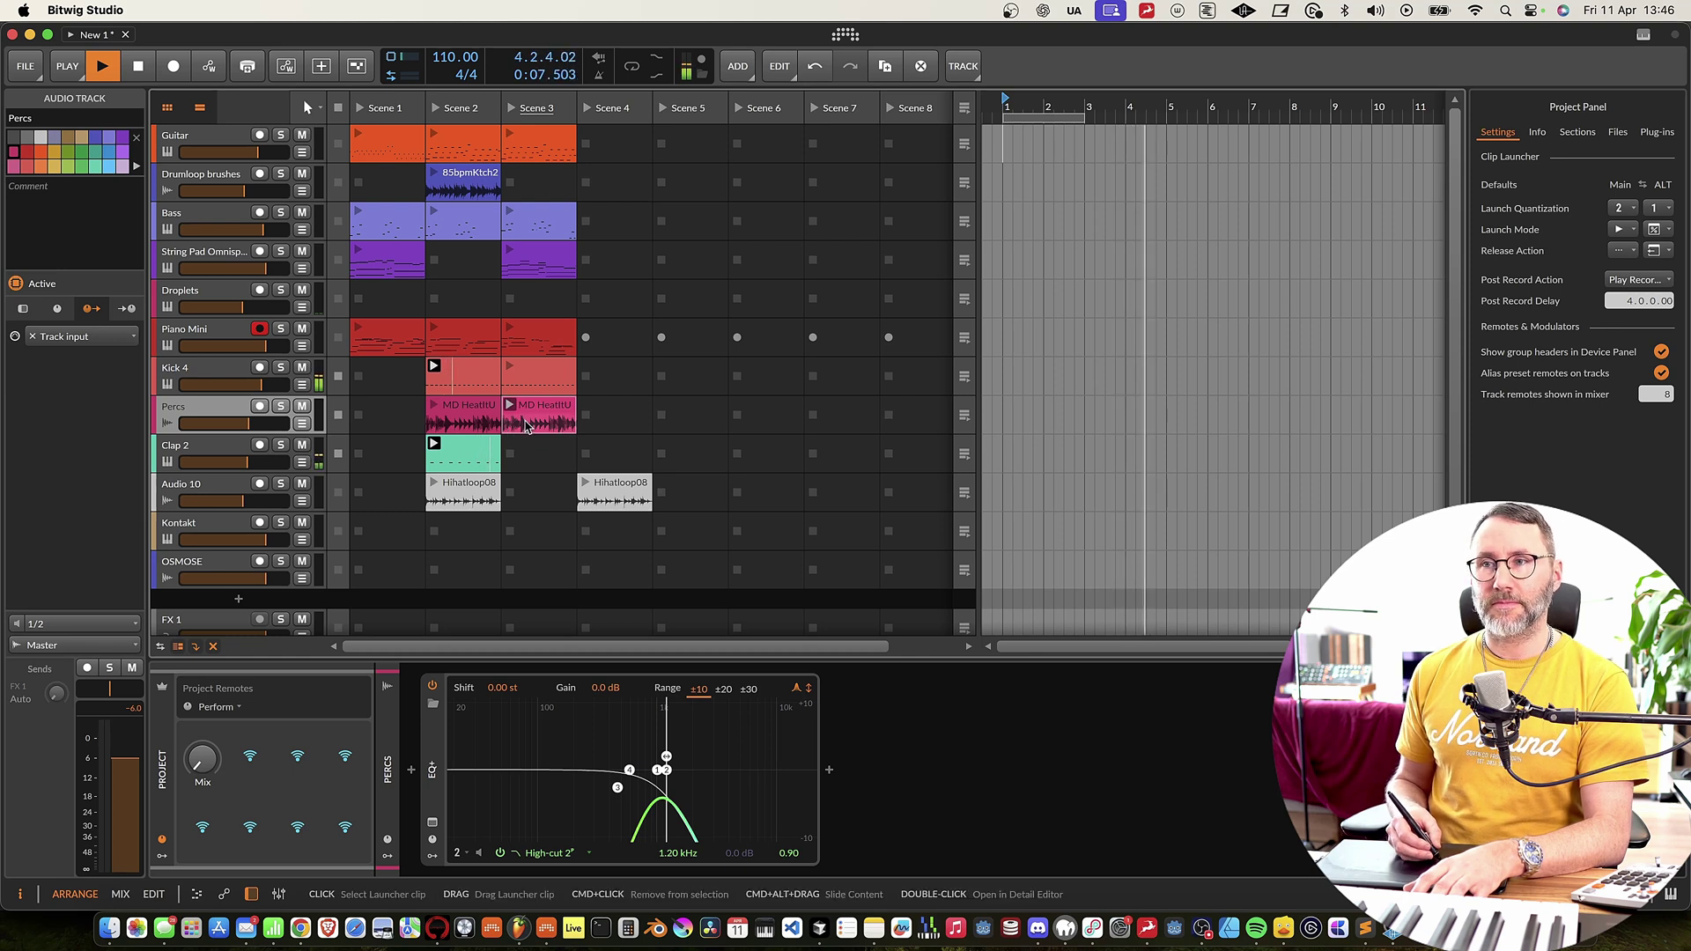
{"action": "left_click", "coordinate": [581, 499]}
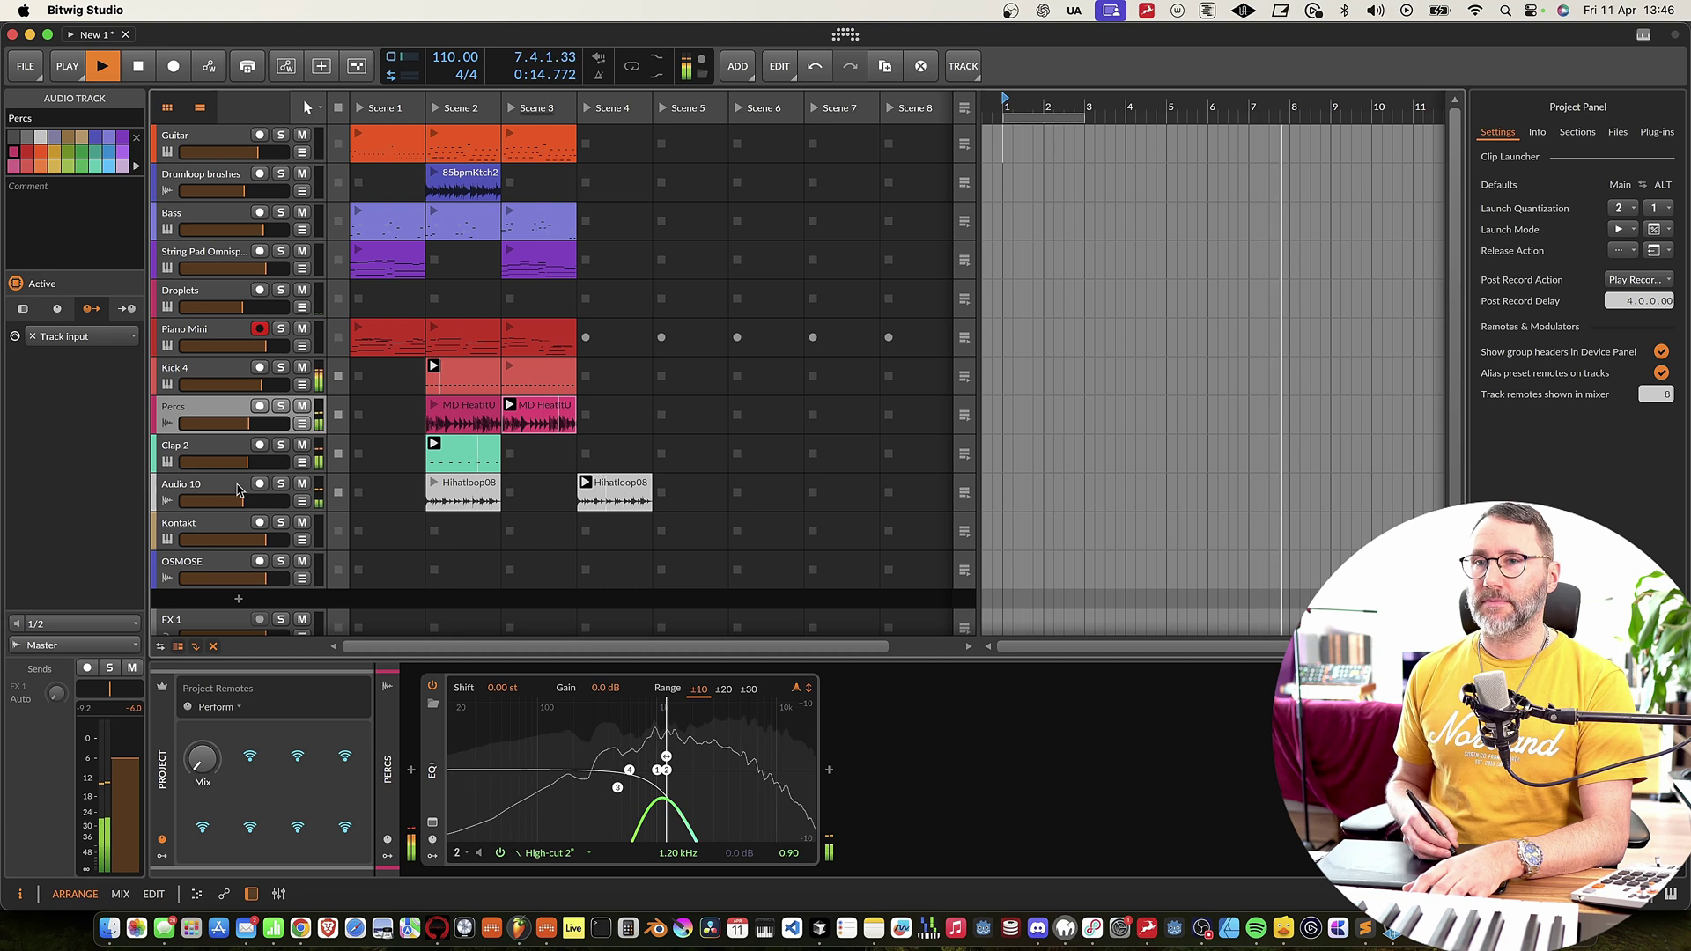
Step: Select the Audio 10, Kontakt and OSMOSE tracks one after another to check their devices
{"action": "left_click", "coordinate": [193, 490]}
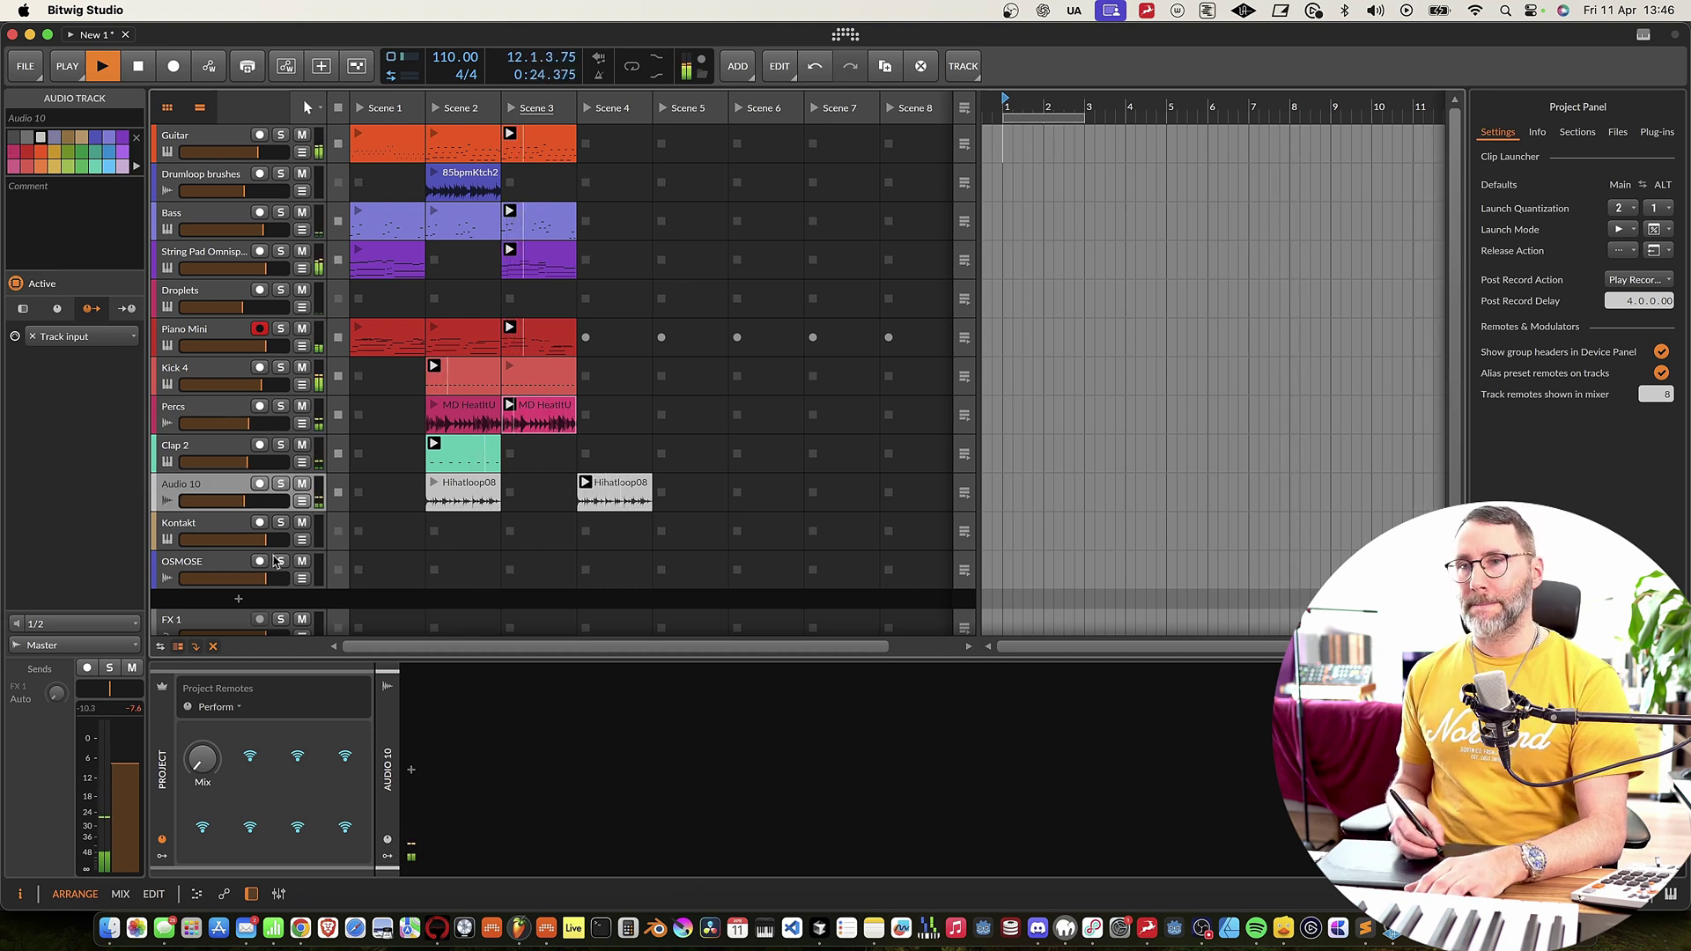
{"action": "left_click", "coordinate": [220, 534]}
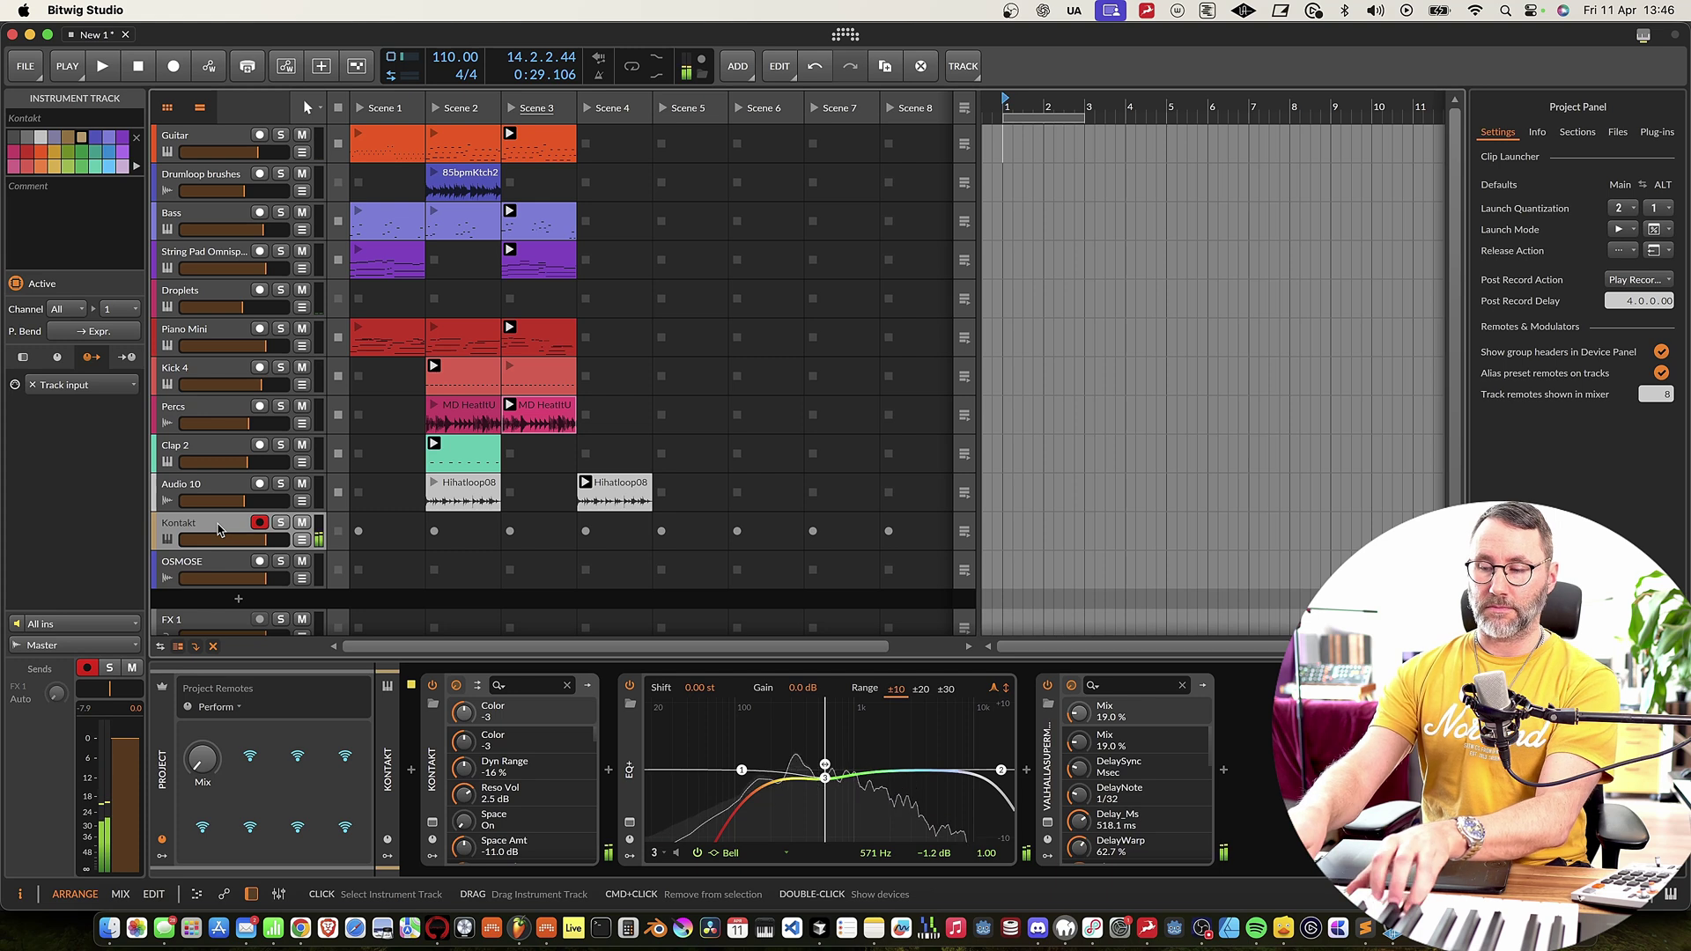
{"action": "left_click", "coordinate": [246, 570]}
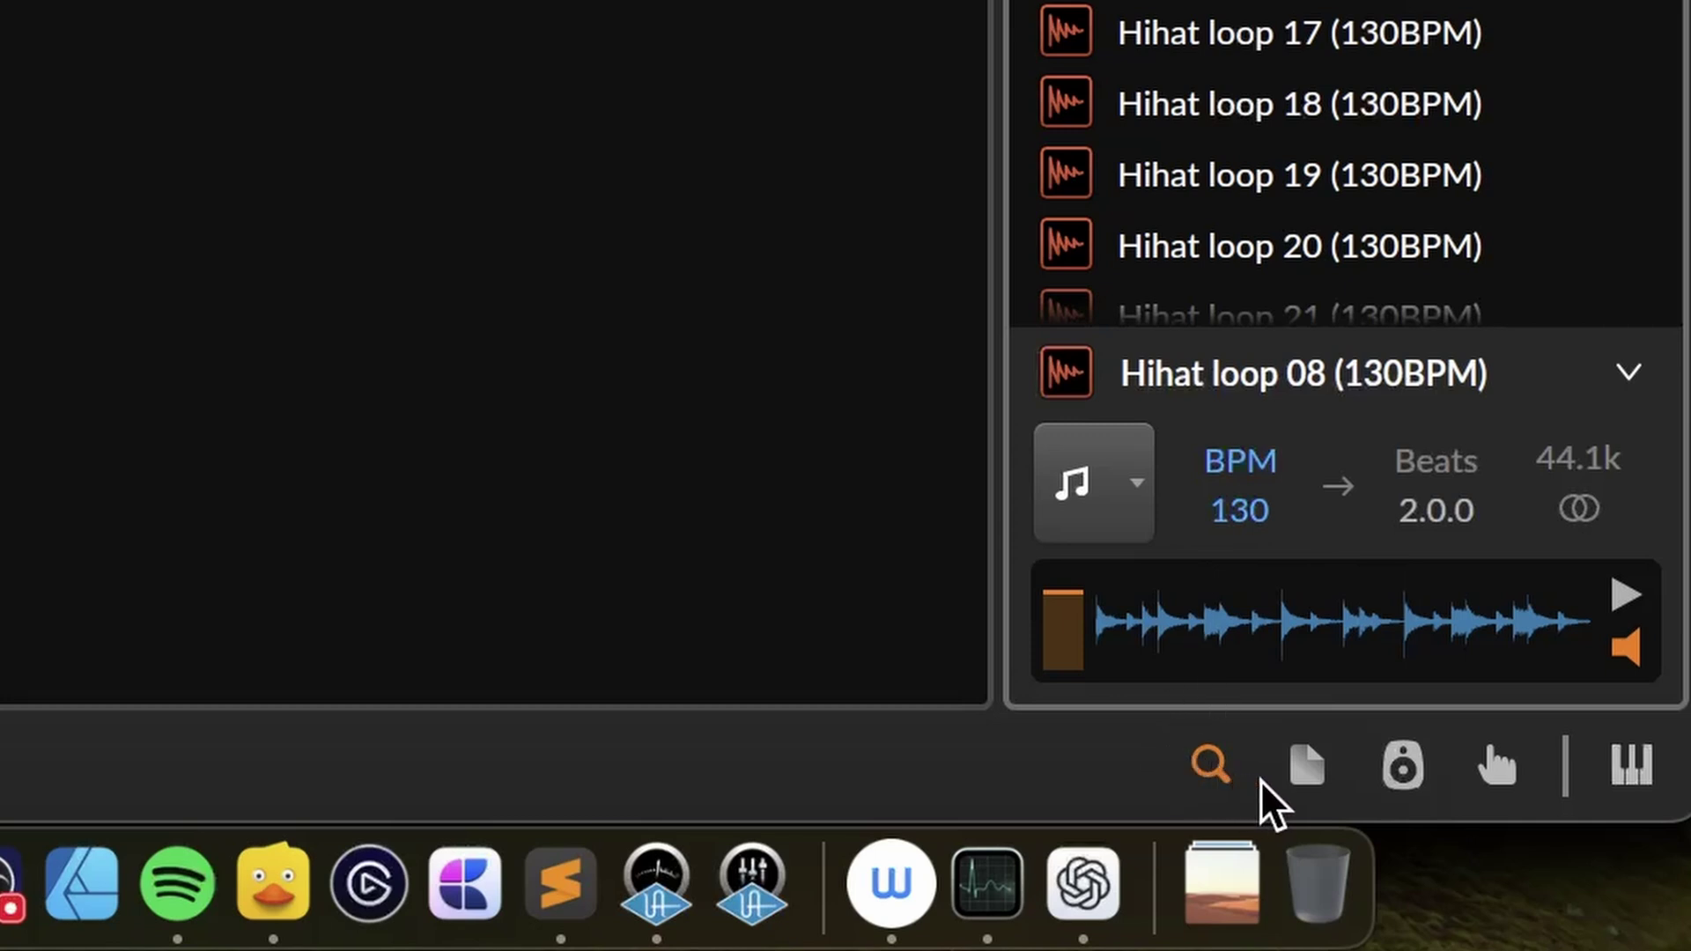
Step: Open the Project Panel's settings and review the Clip Launcher options for Launch Quantization and Post Record Action
{"action": "left_click", "coordinate": [1299, 773]}
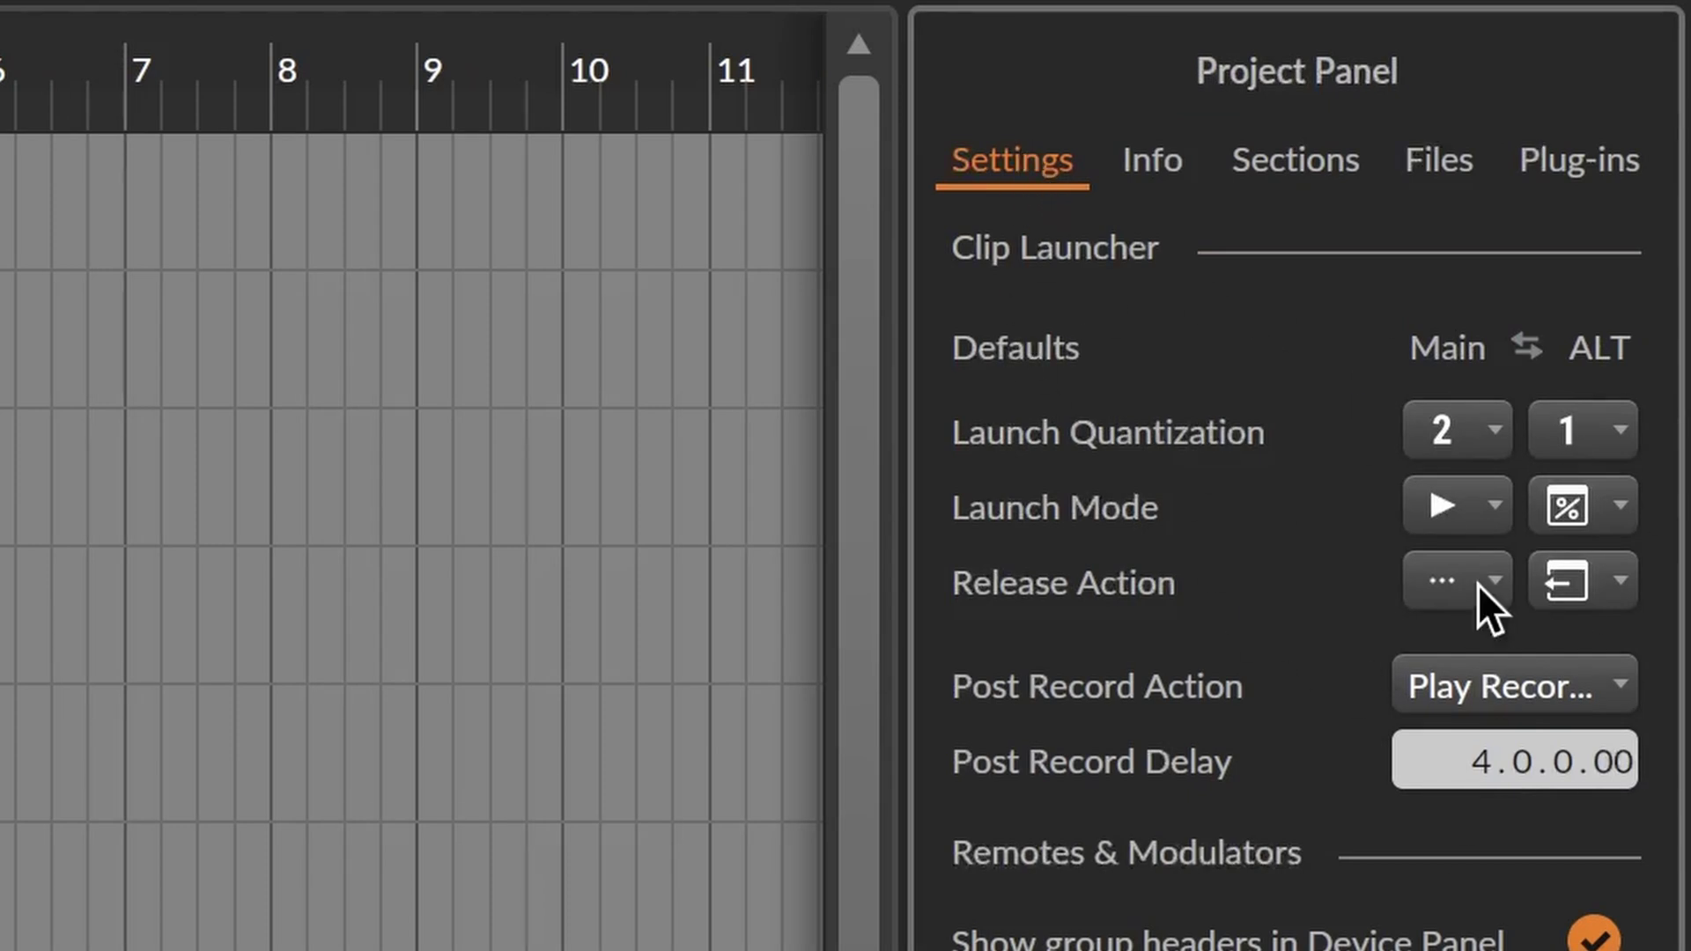
{"action": "left_click", "coordinate": [1456, 404]}
{"action": "key", "text": "Escape"}
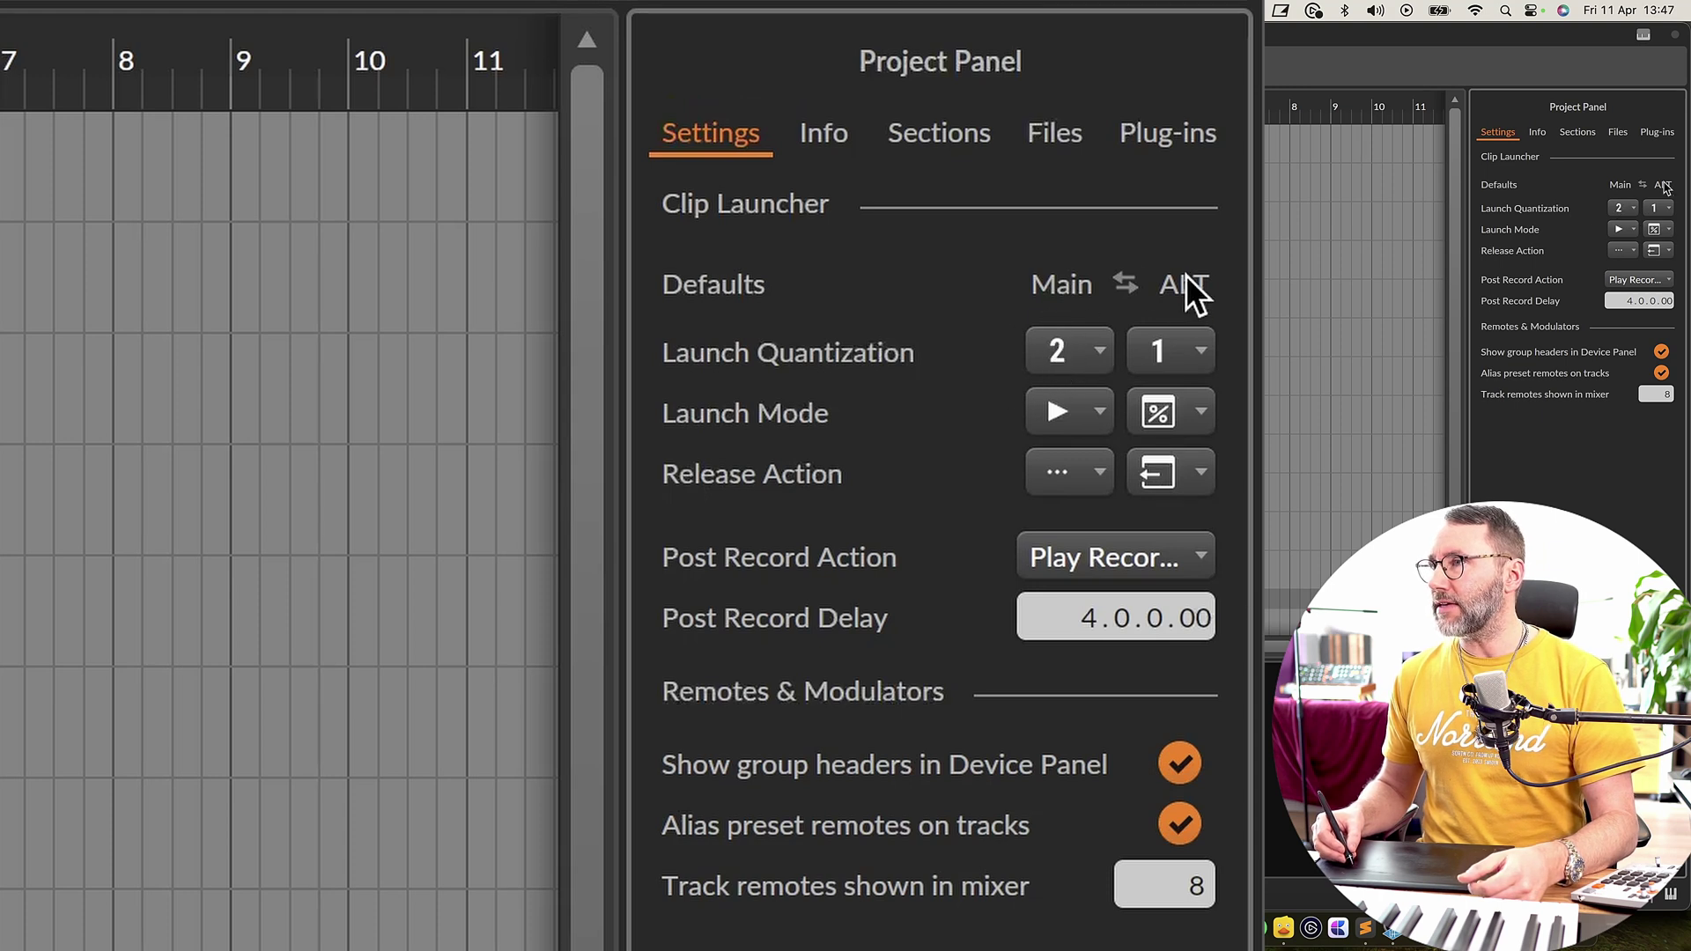
{"action": "left_click", "coordinate": [1085, 347]}
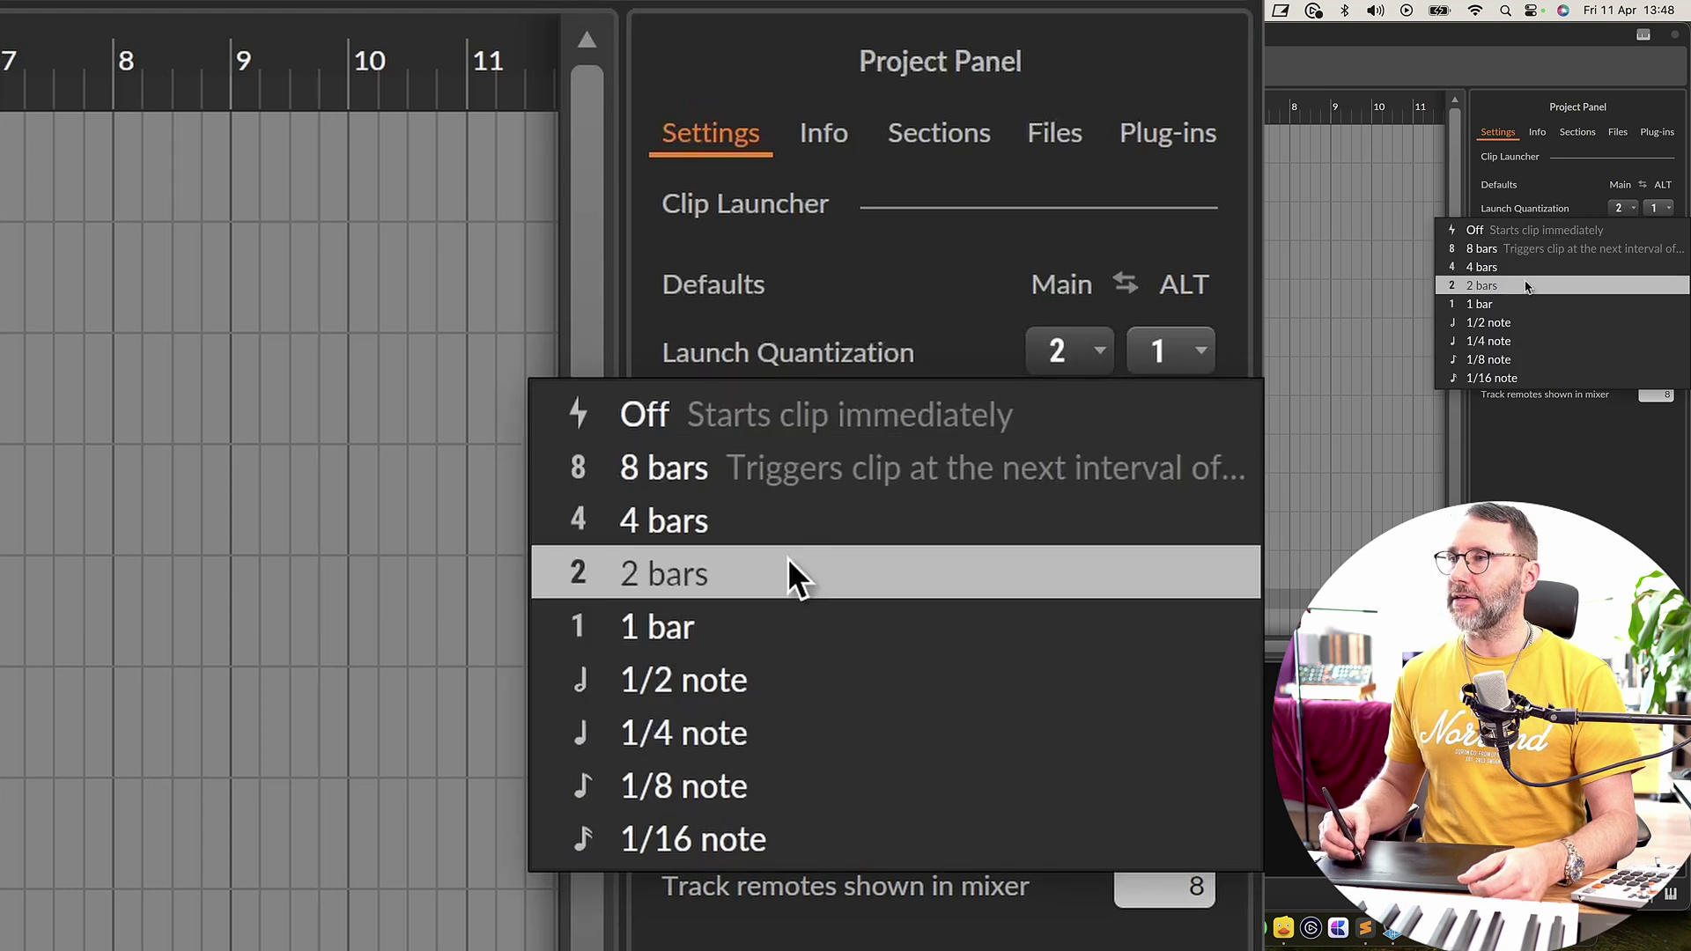
{"action": "left_click", "coordinate": [1003, 280]}
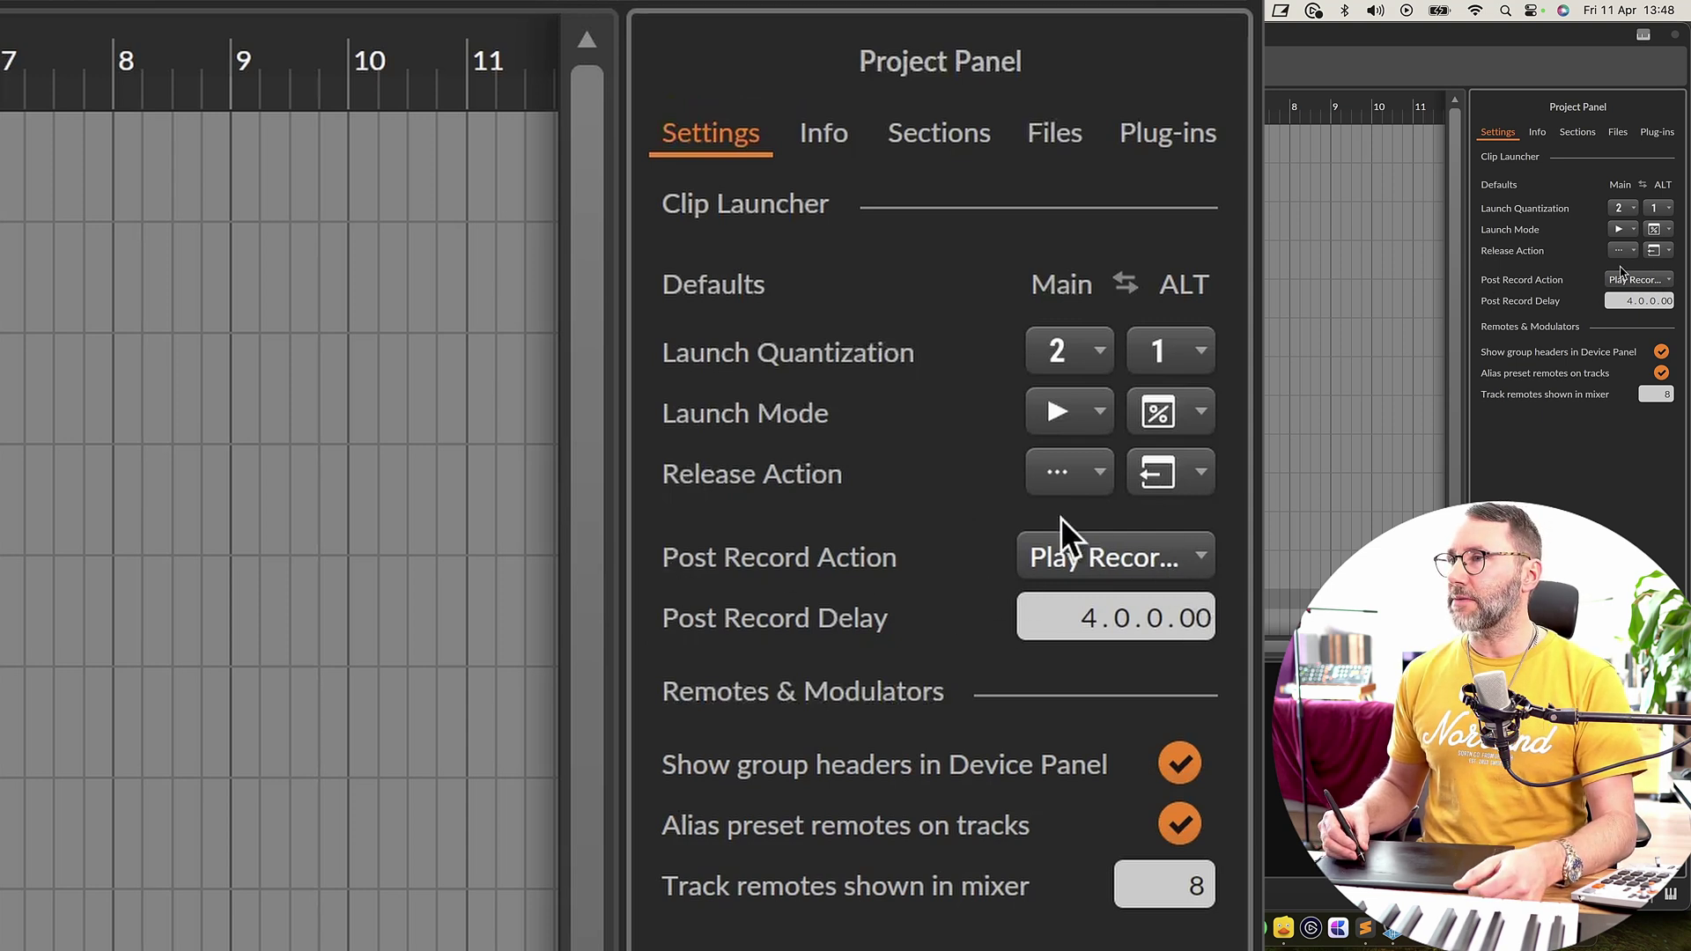
{"action": "left_click", "coordinate": [1143, 544]}
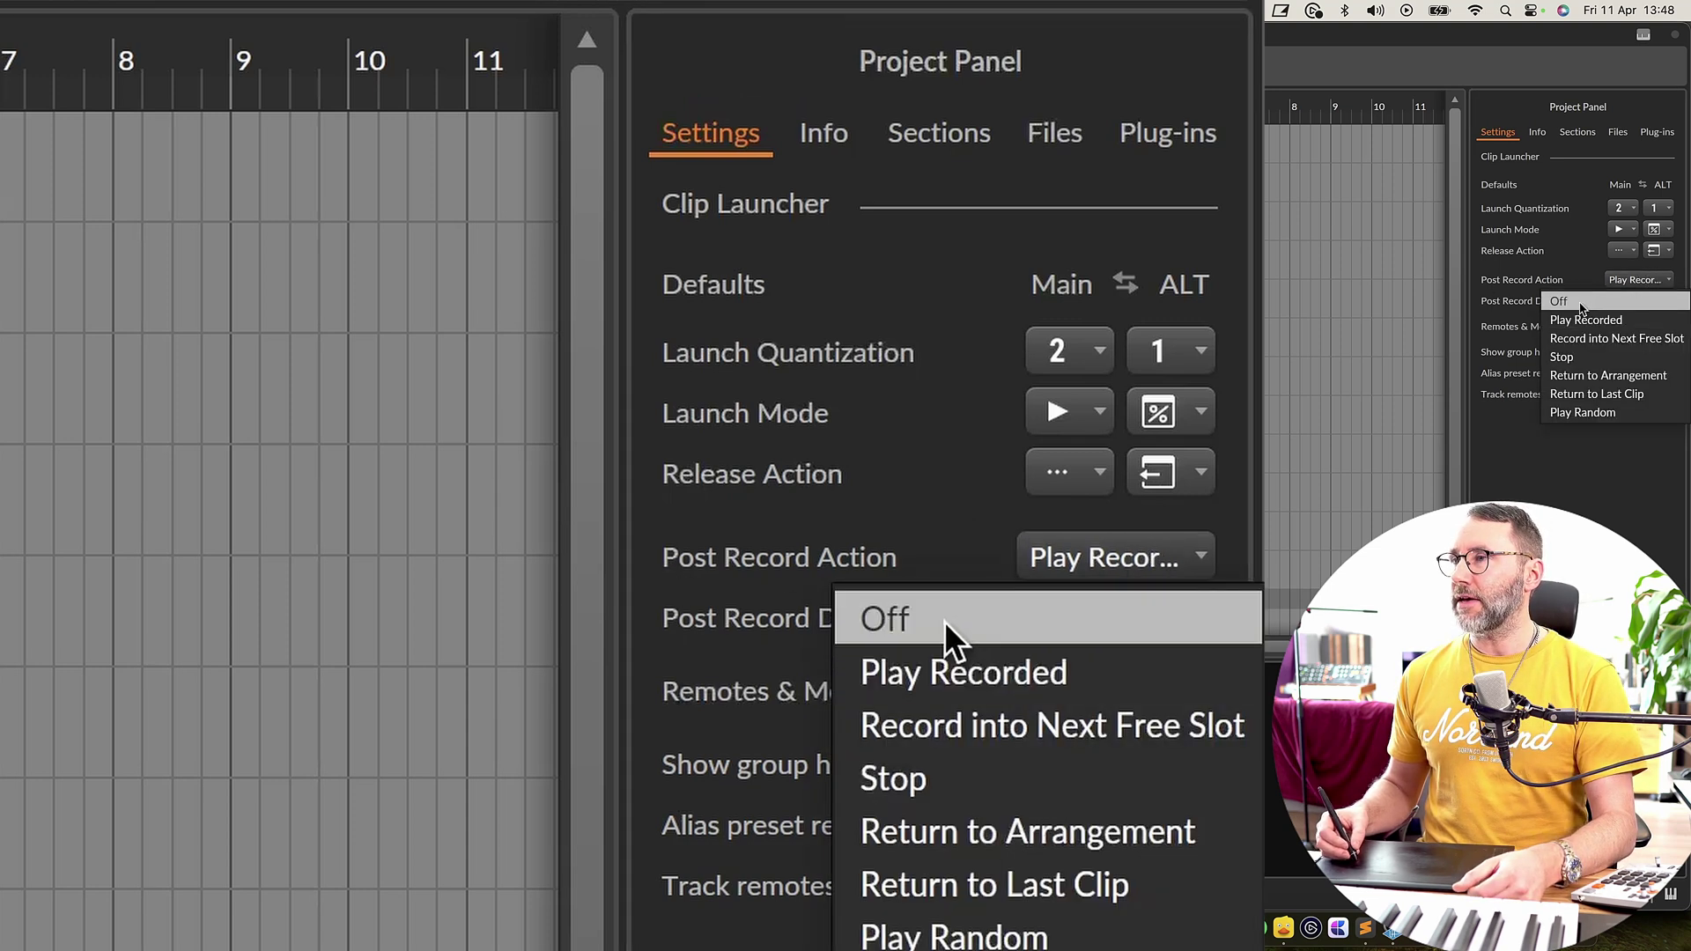
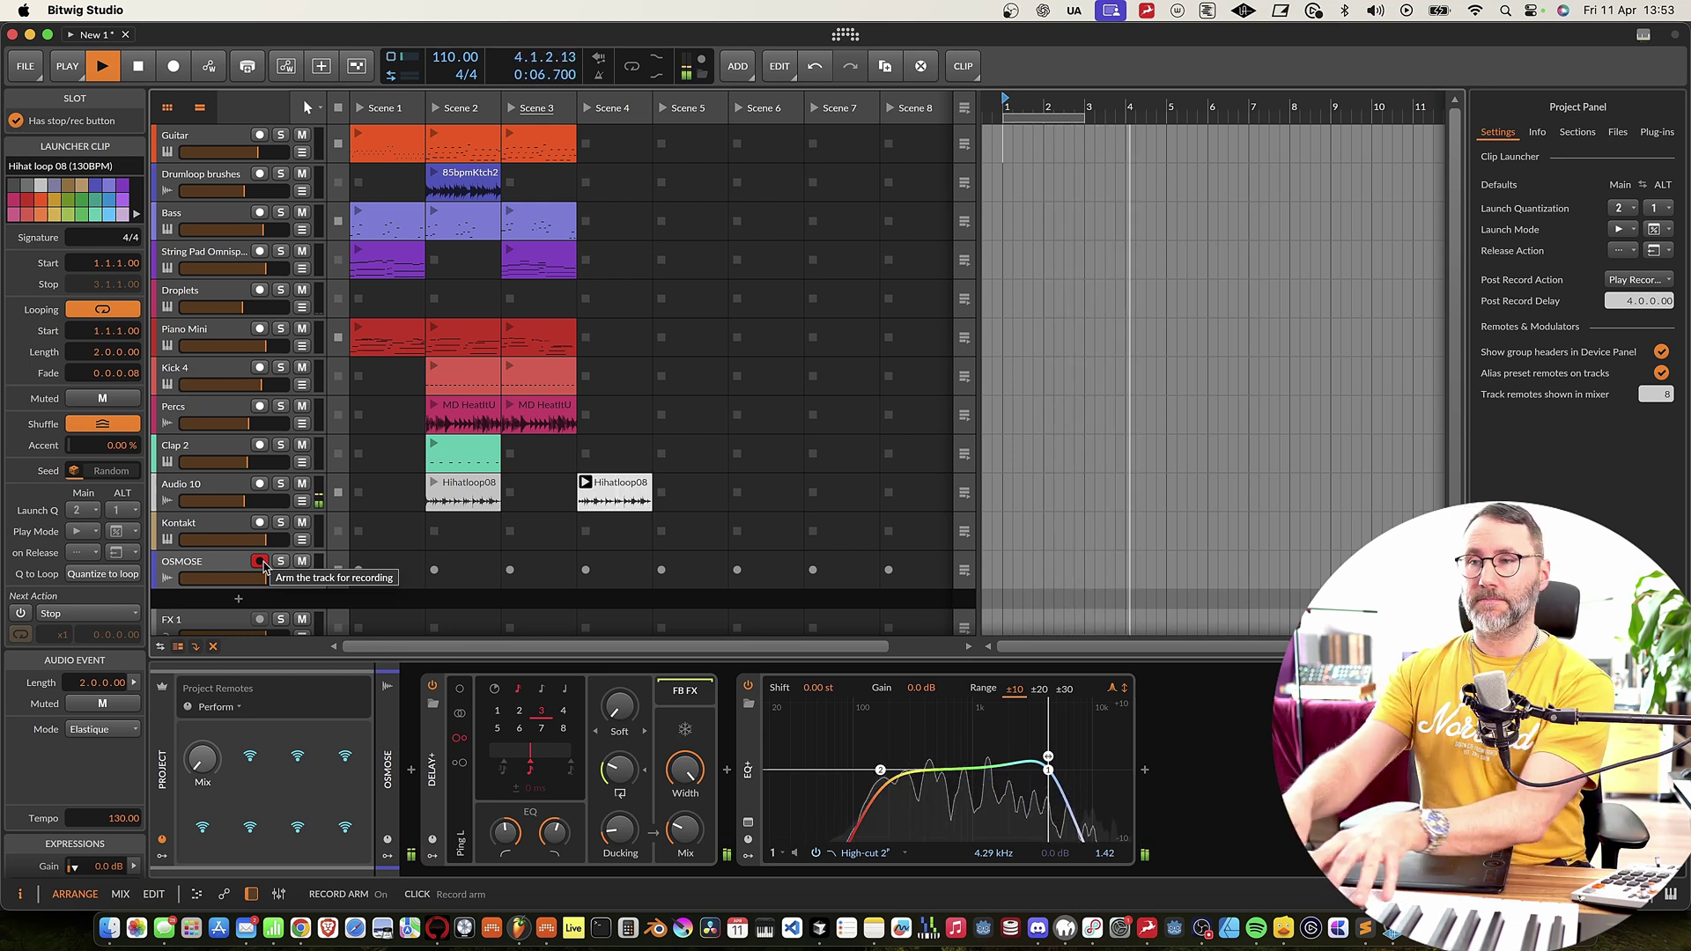
Step: Record new Scene 4 clips on the OSMOSE, Piano Mini and Guitar tracks
{"action": "left_click", "coordinate": [585, 568]}
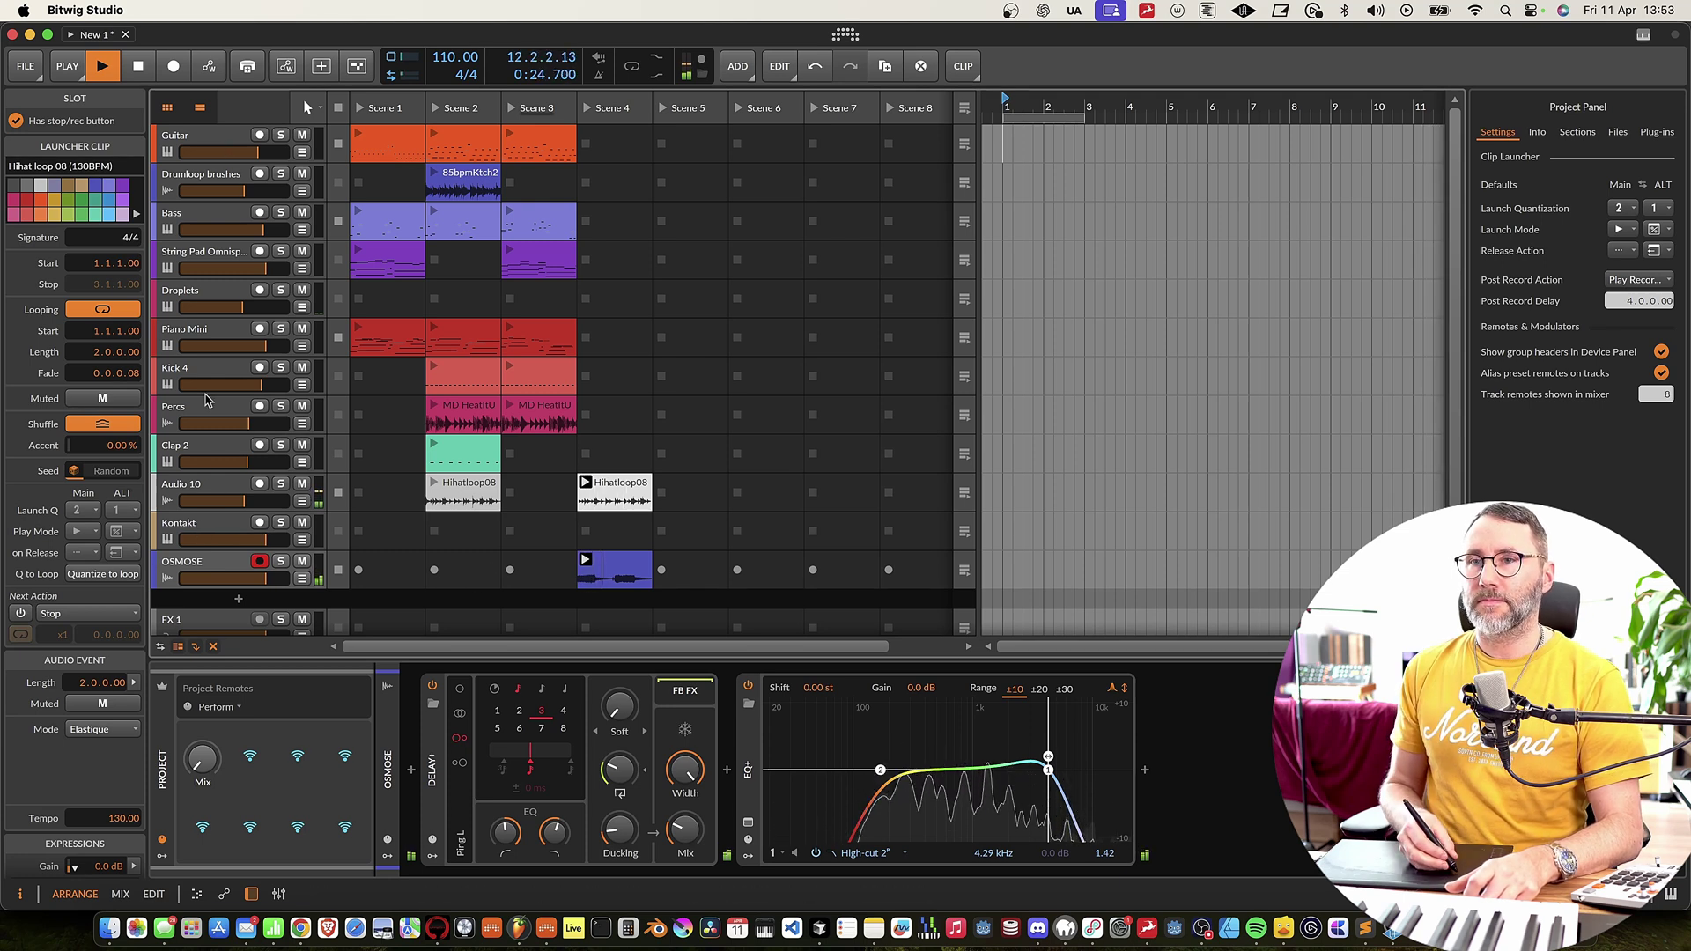
{"action": "left_click", "coordinate": [231, 332]}
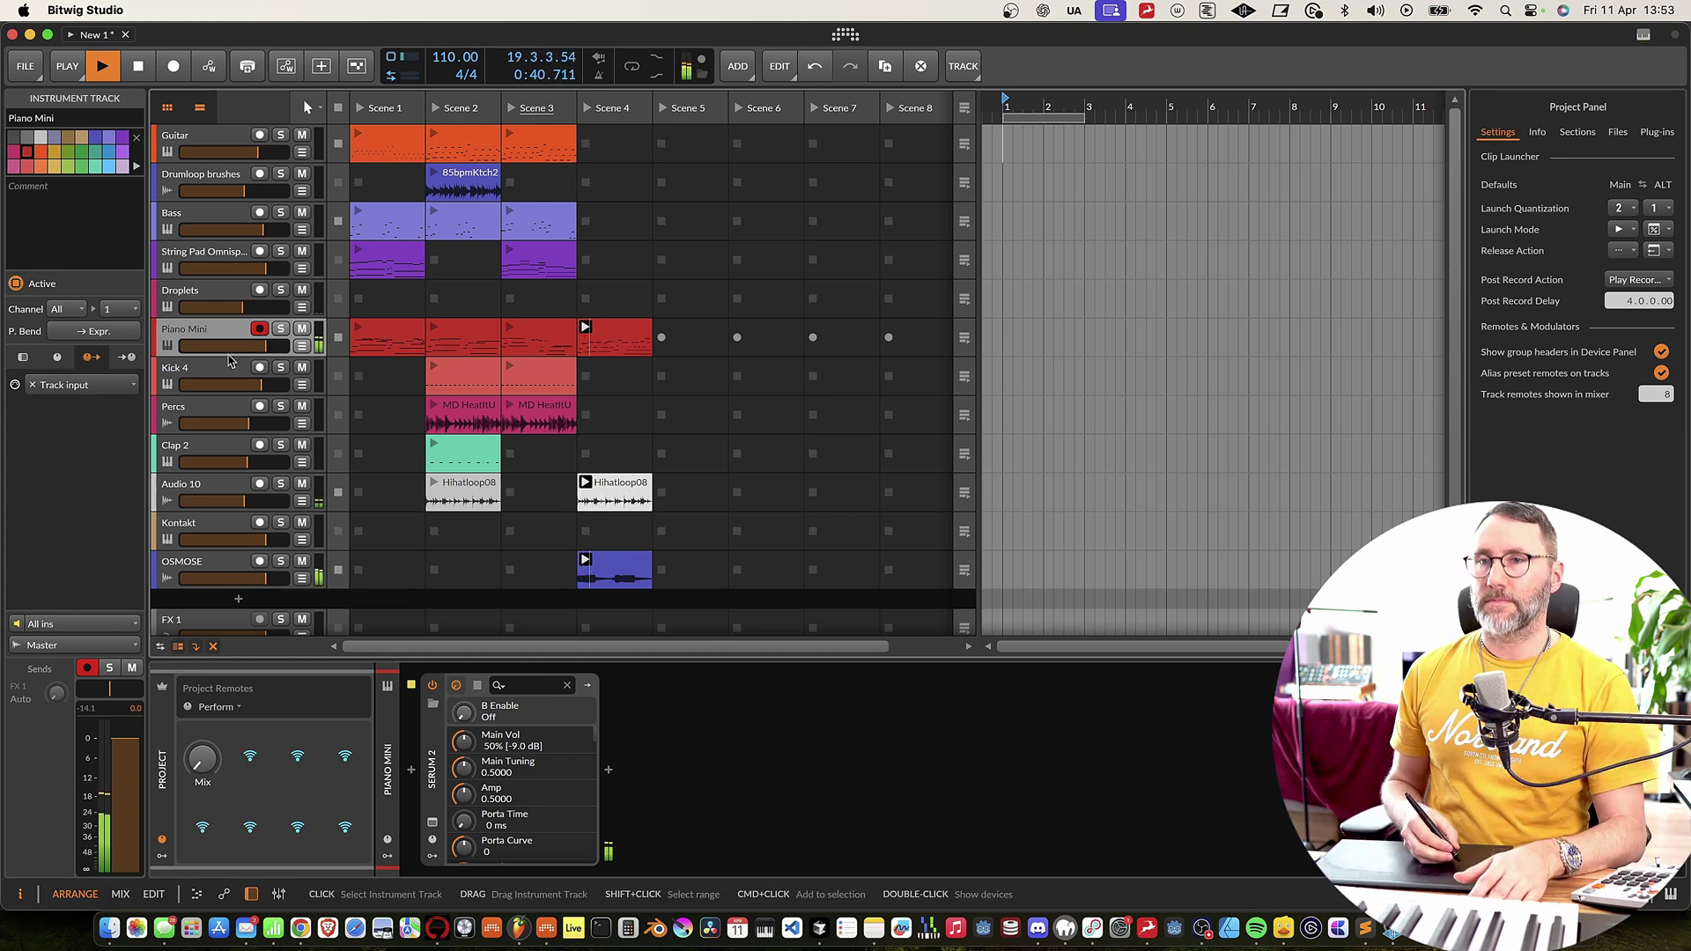
{"action": "left_click", "coordinate": [228, 145]}
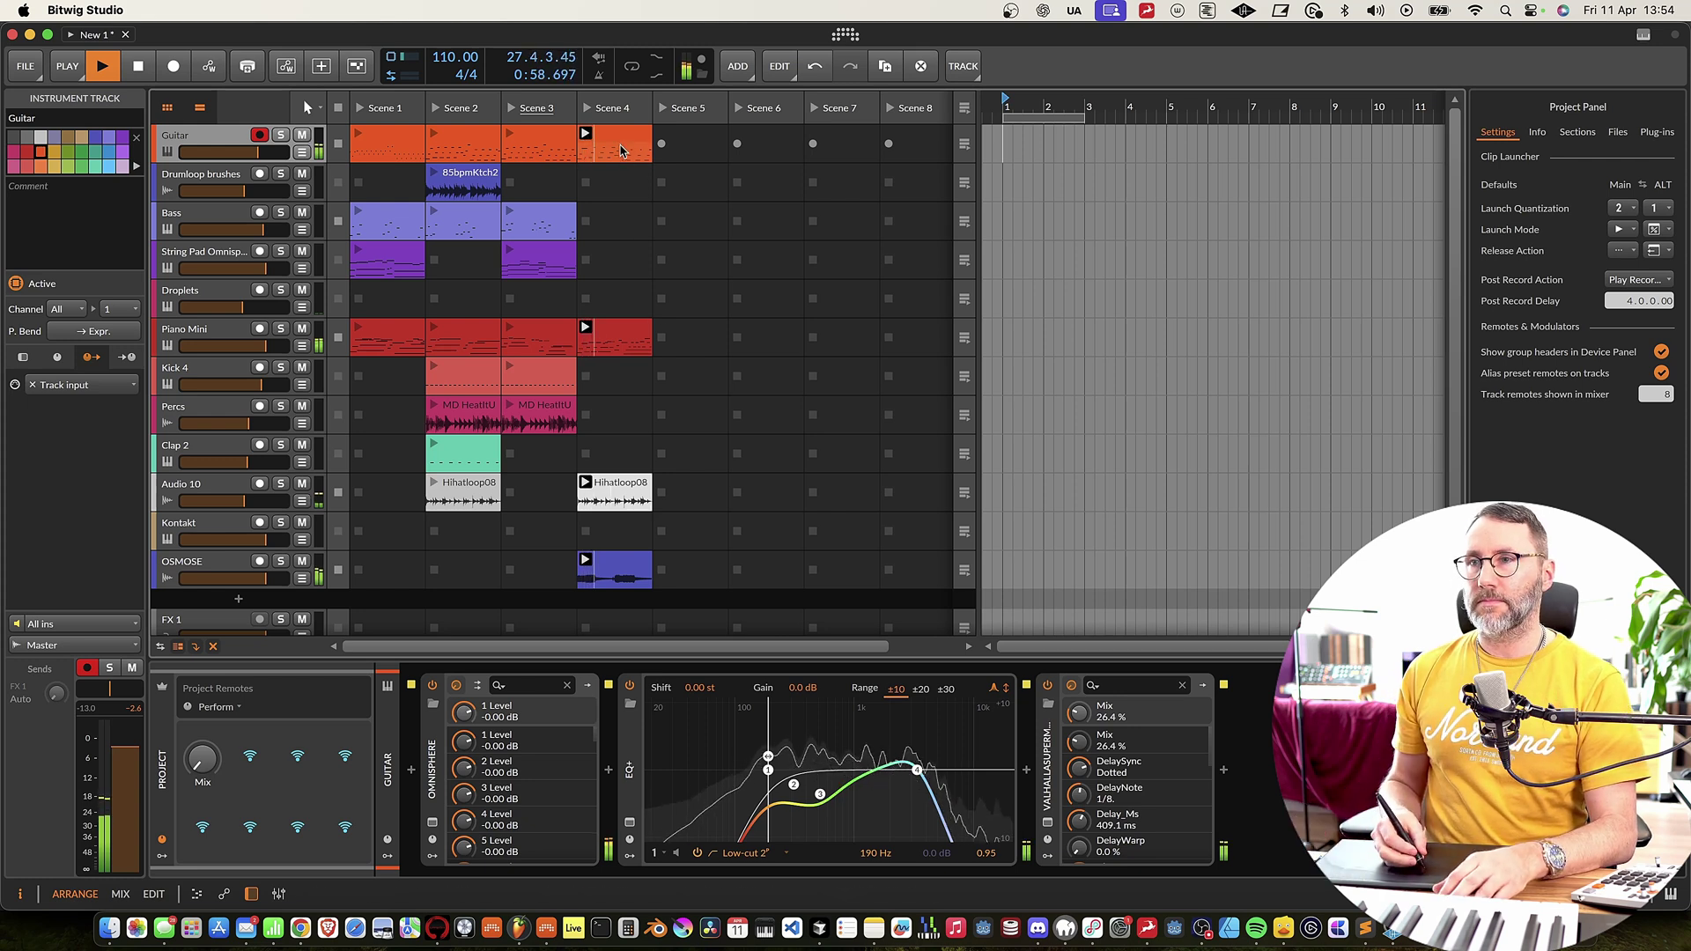
Step: View the notes of the Guitar clip in Scene 4 in the Detail Editor and return to the device view
{"action": "left_click", "coordinate": [619, 146]}
{"action": "double_click", "coordinate": [623, 147]}
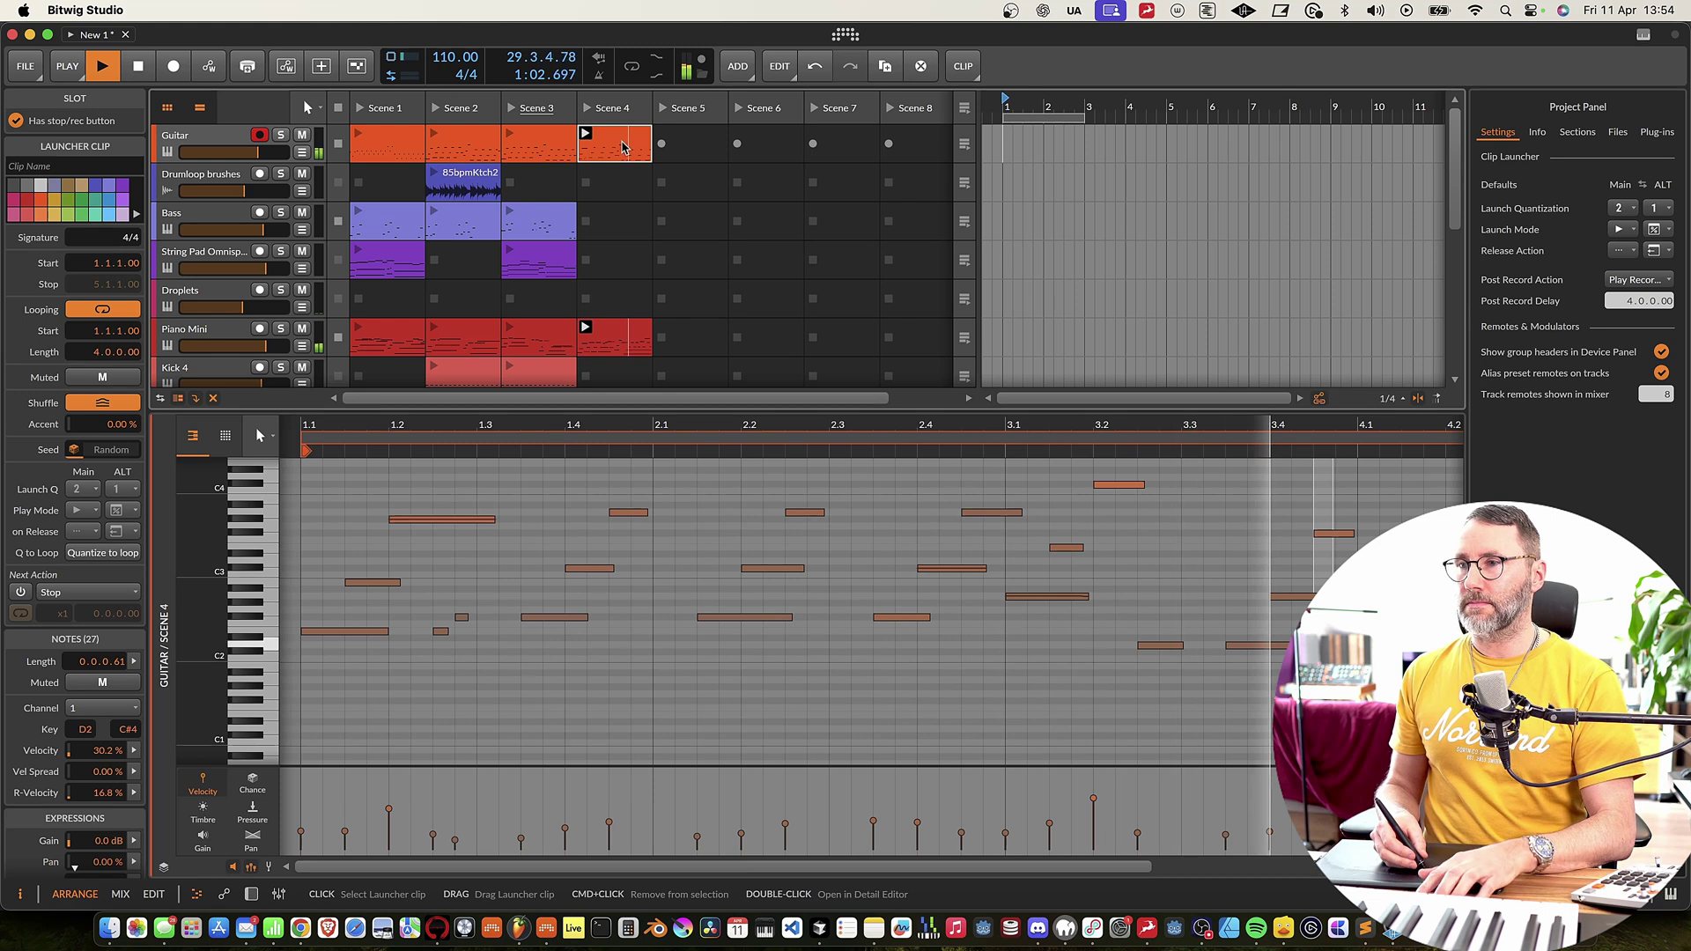
{"action": "key", "text": "d"}
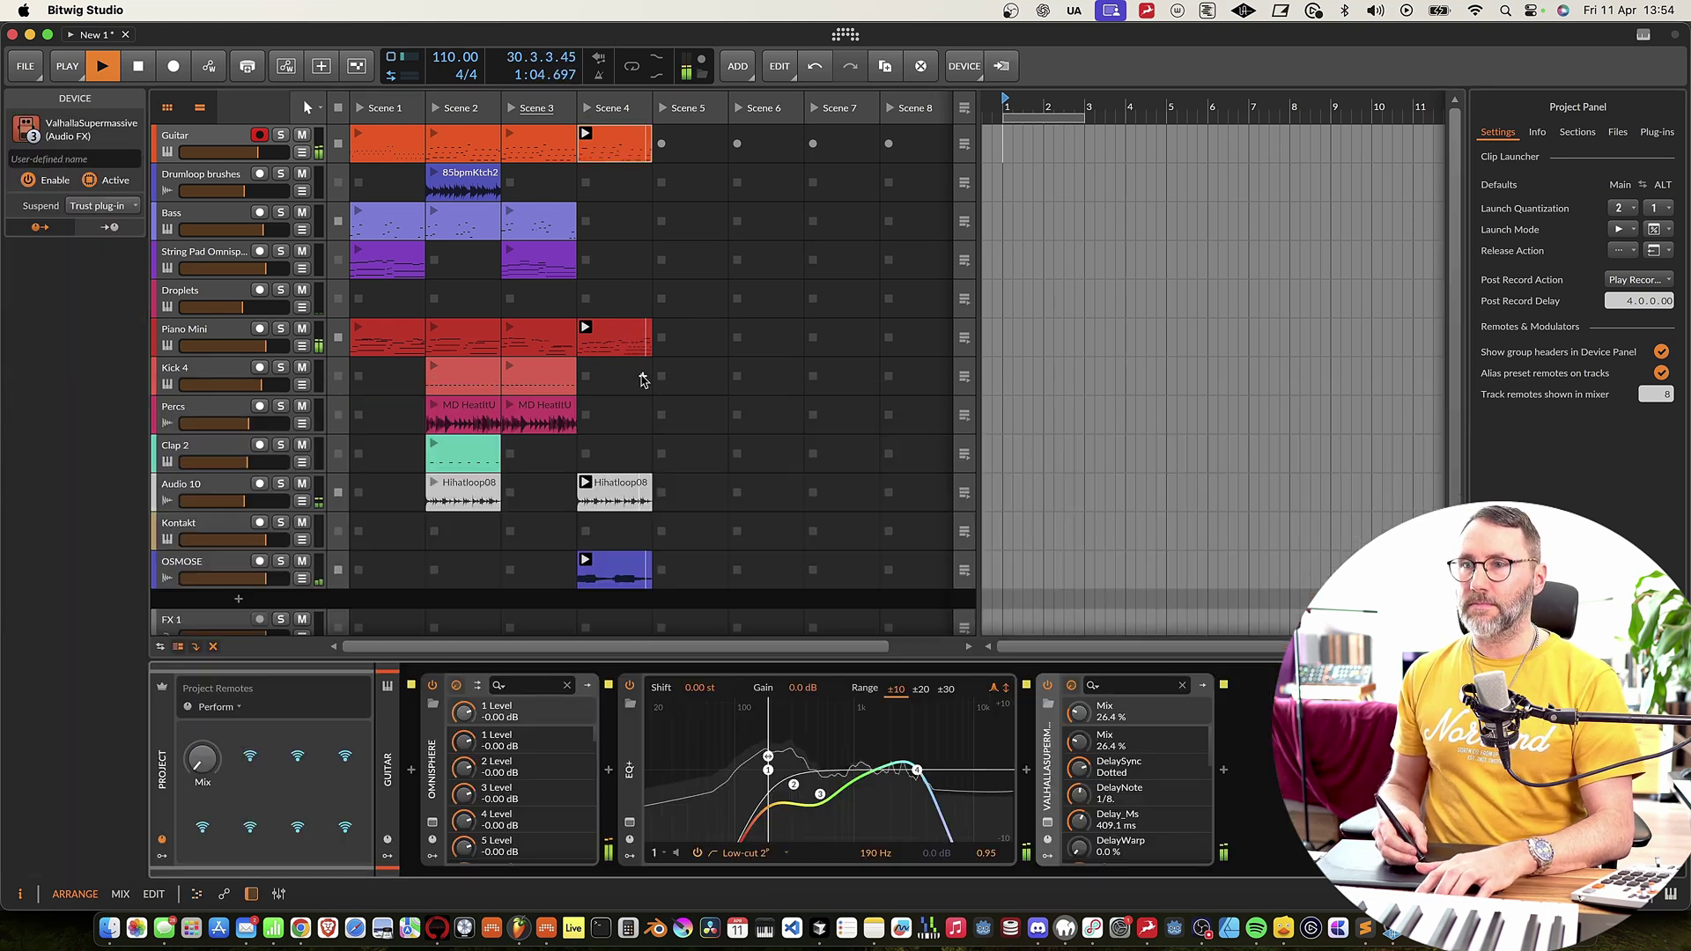
Step: Launch the Kick 4 and Percs clips in Scene 3 and record a new Bass clip in Scene 4
{"action": "left_click", "coordinate": [250, 260]}
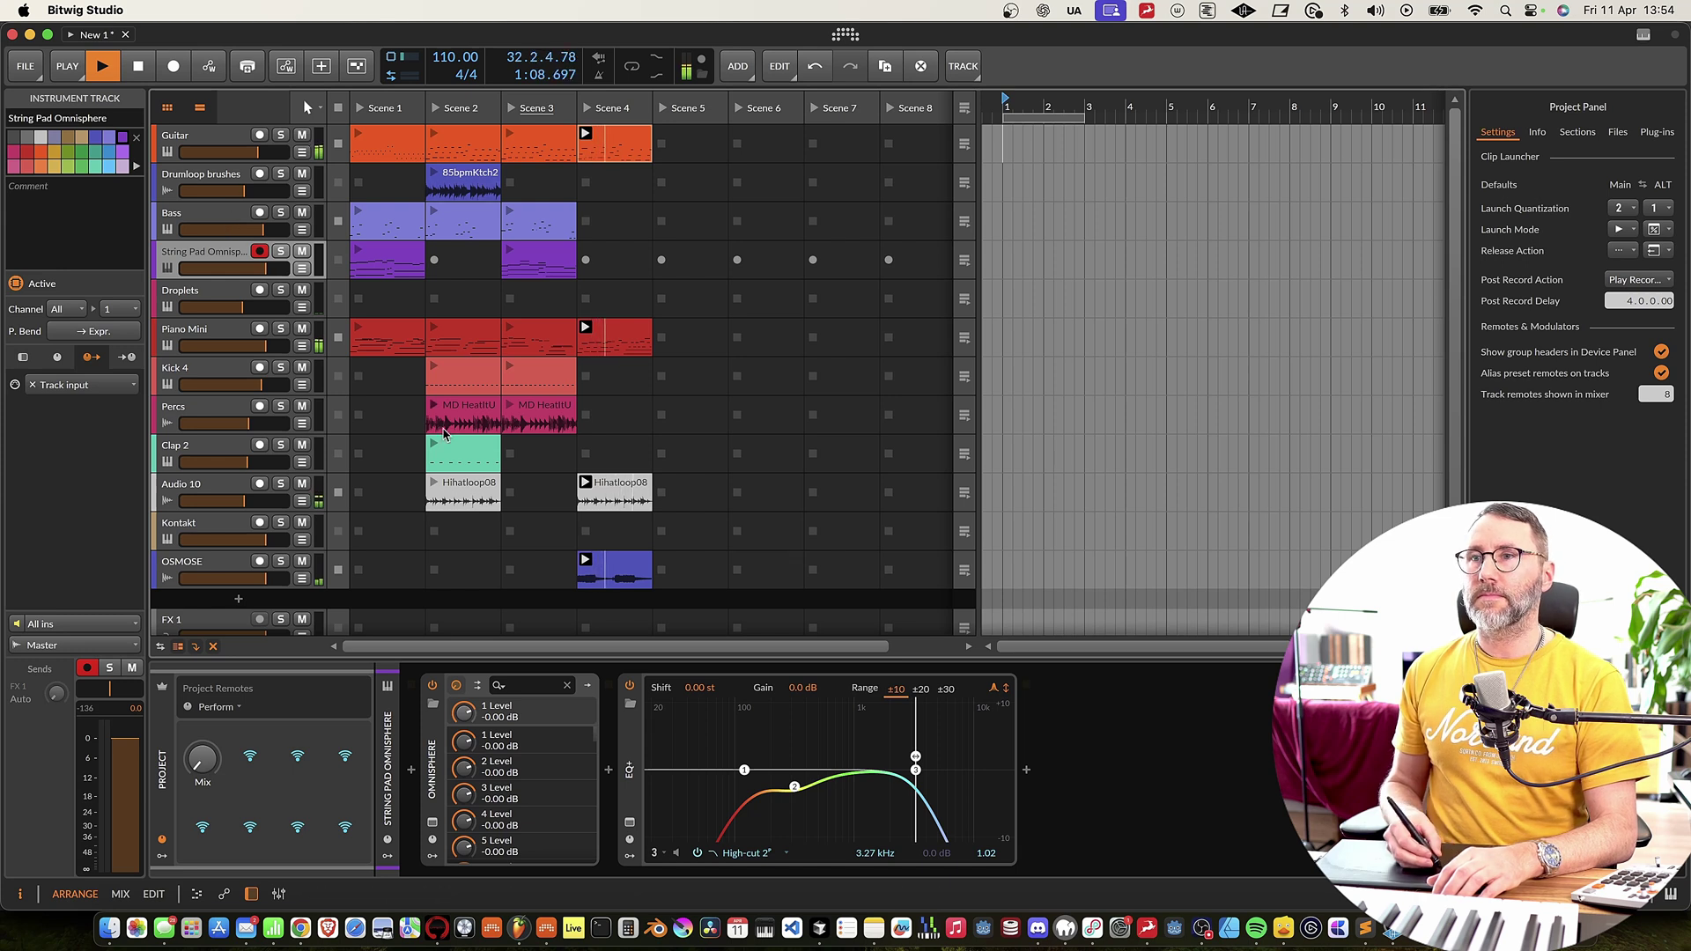
{"action": "left_click", "coordinate": [511, 377]}
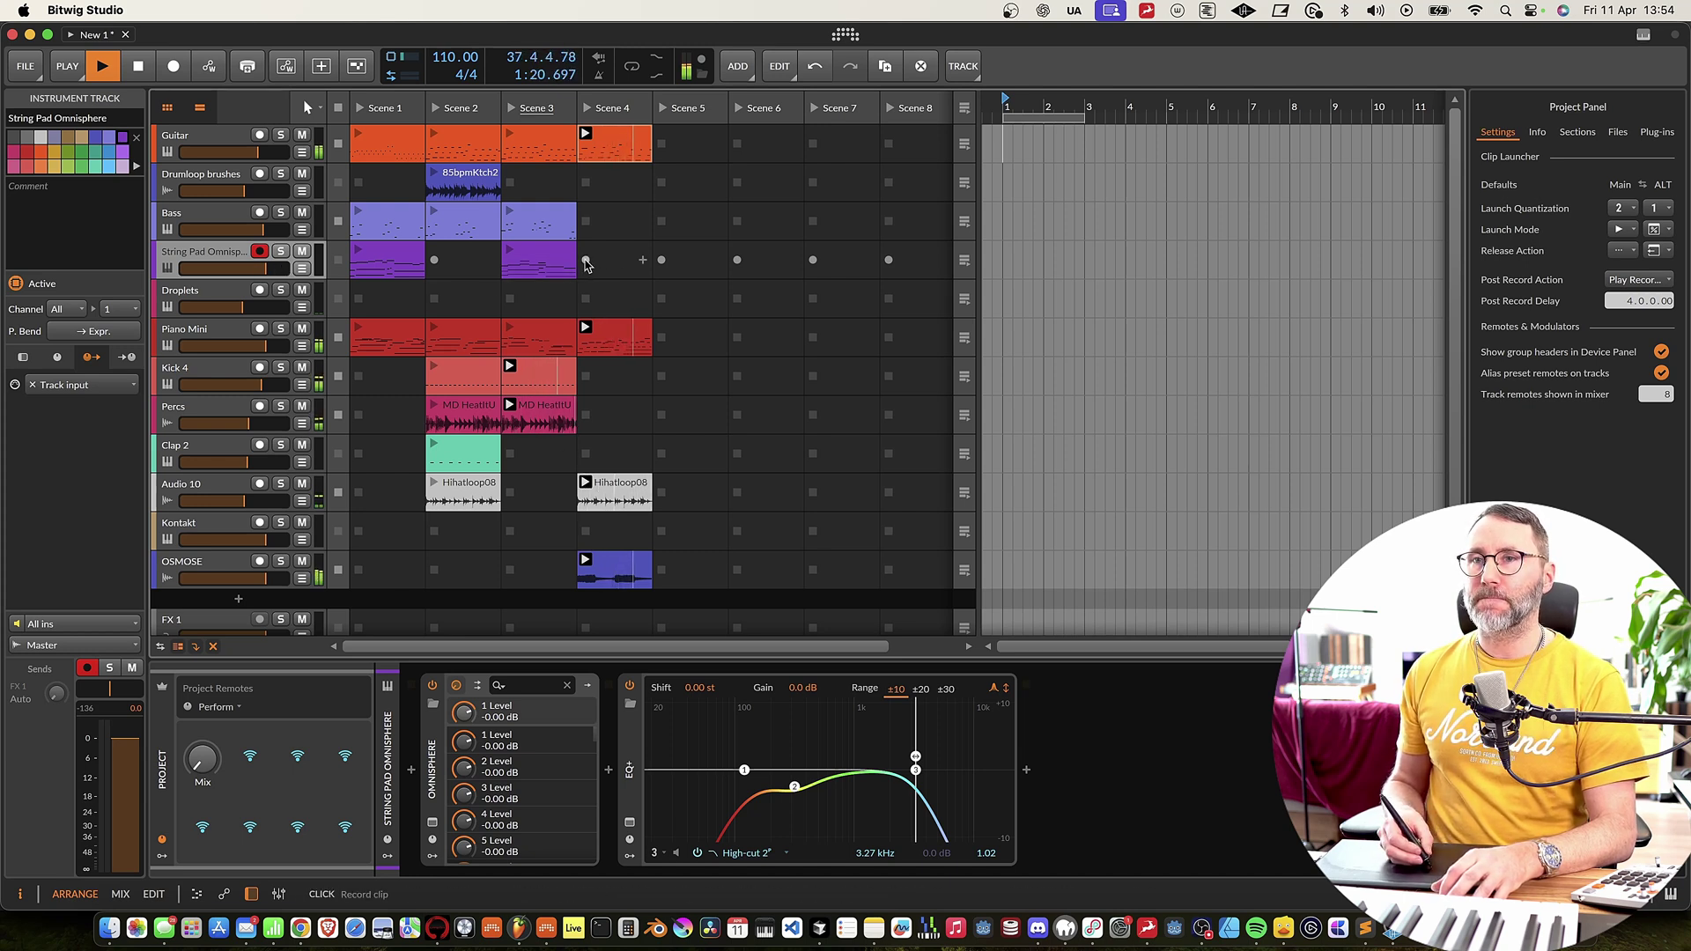
{"action": "left_click", "coordinate": [588, 226]}
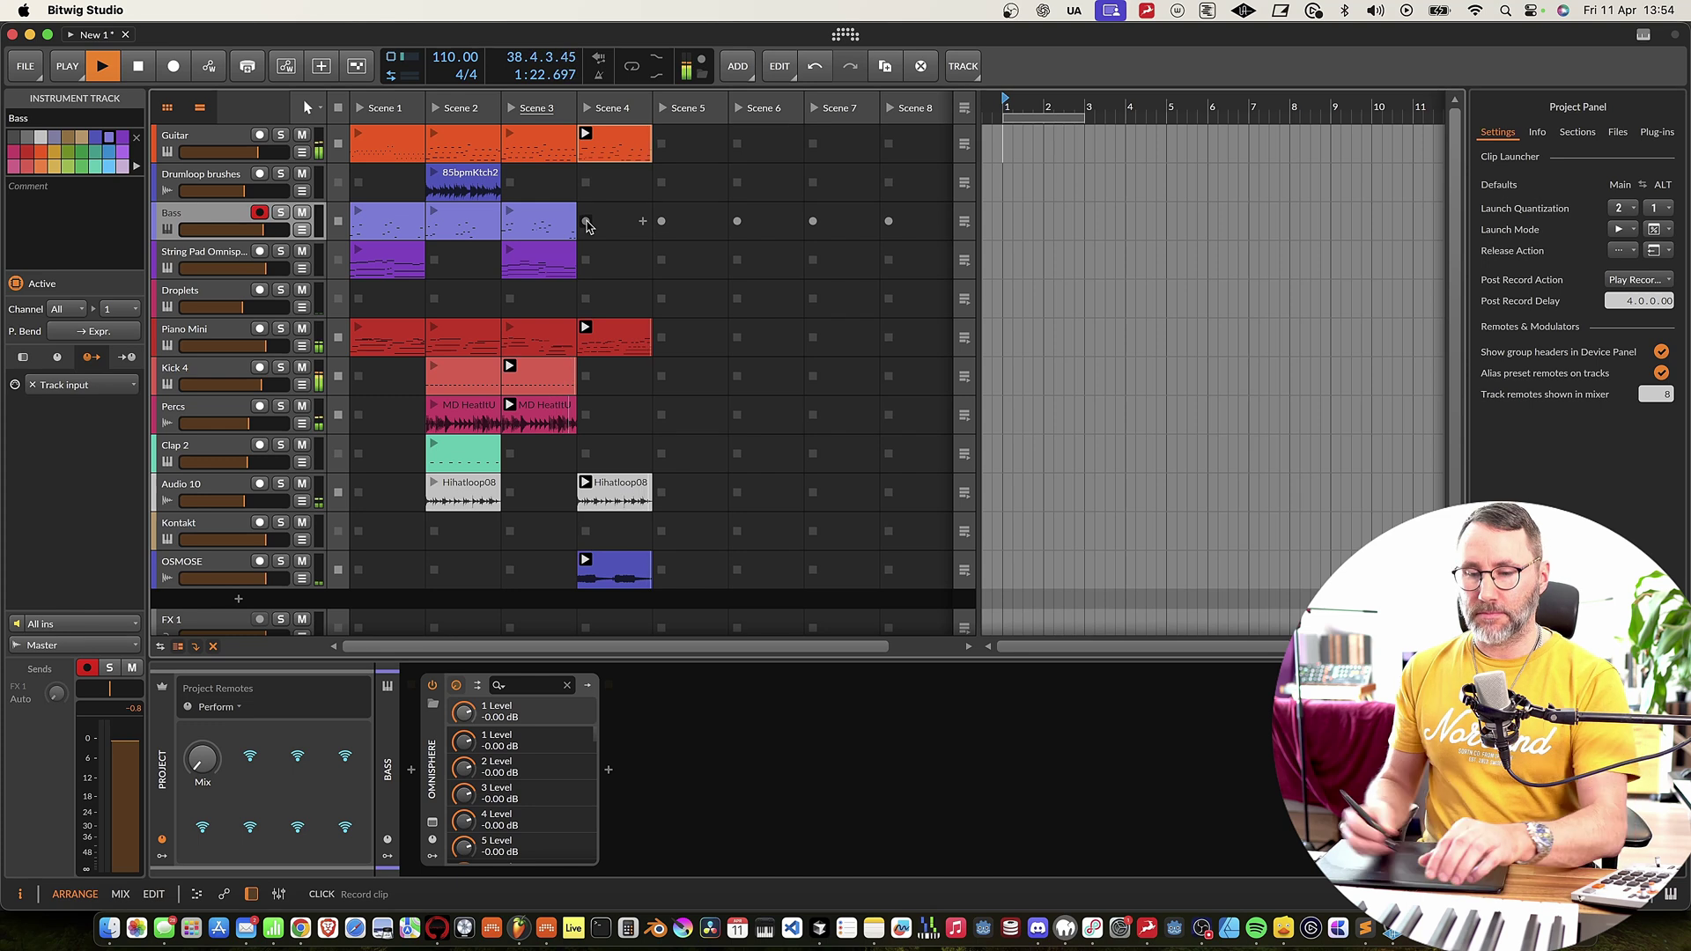
{"action": "left_click", "coordinate": [589, 225]}
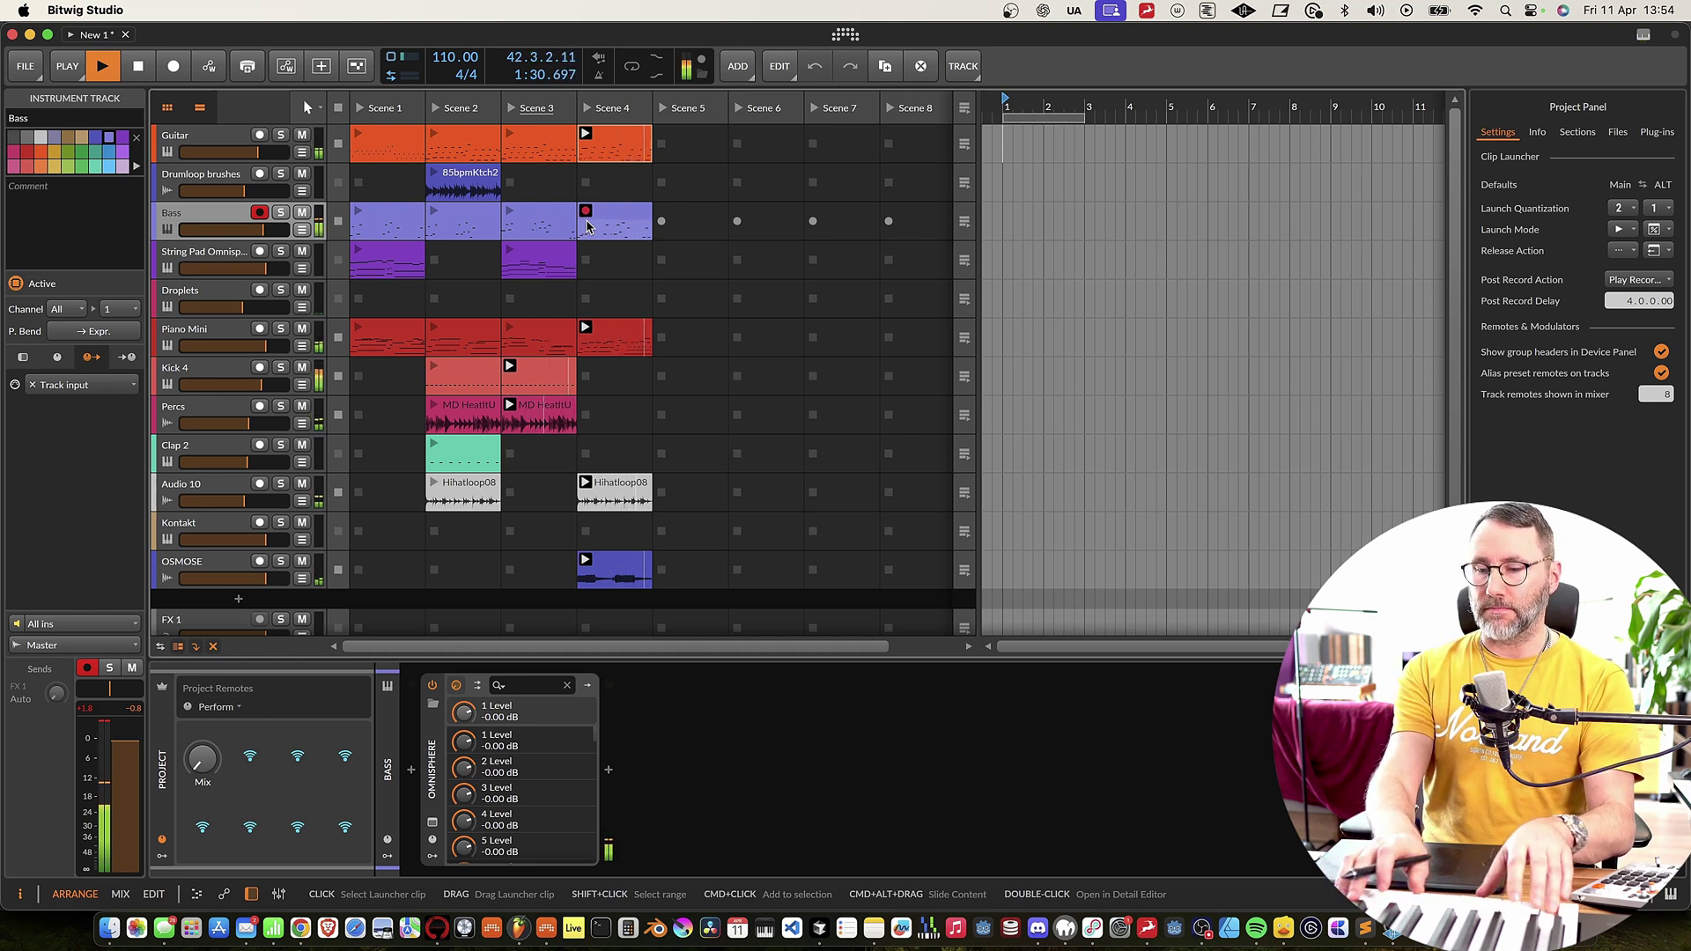
Step: In the Scene 4 Bass clip, replace the opening notes with a short E1 note at 1.1.1.00, and quantize all notes
{"action": "left_click", "coordinate": [587, 226]}
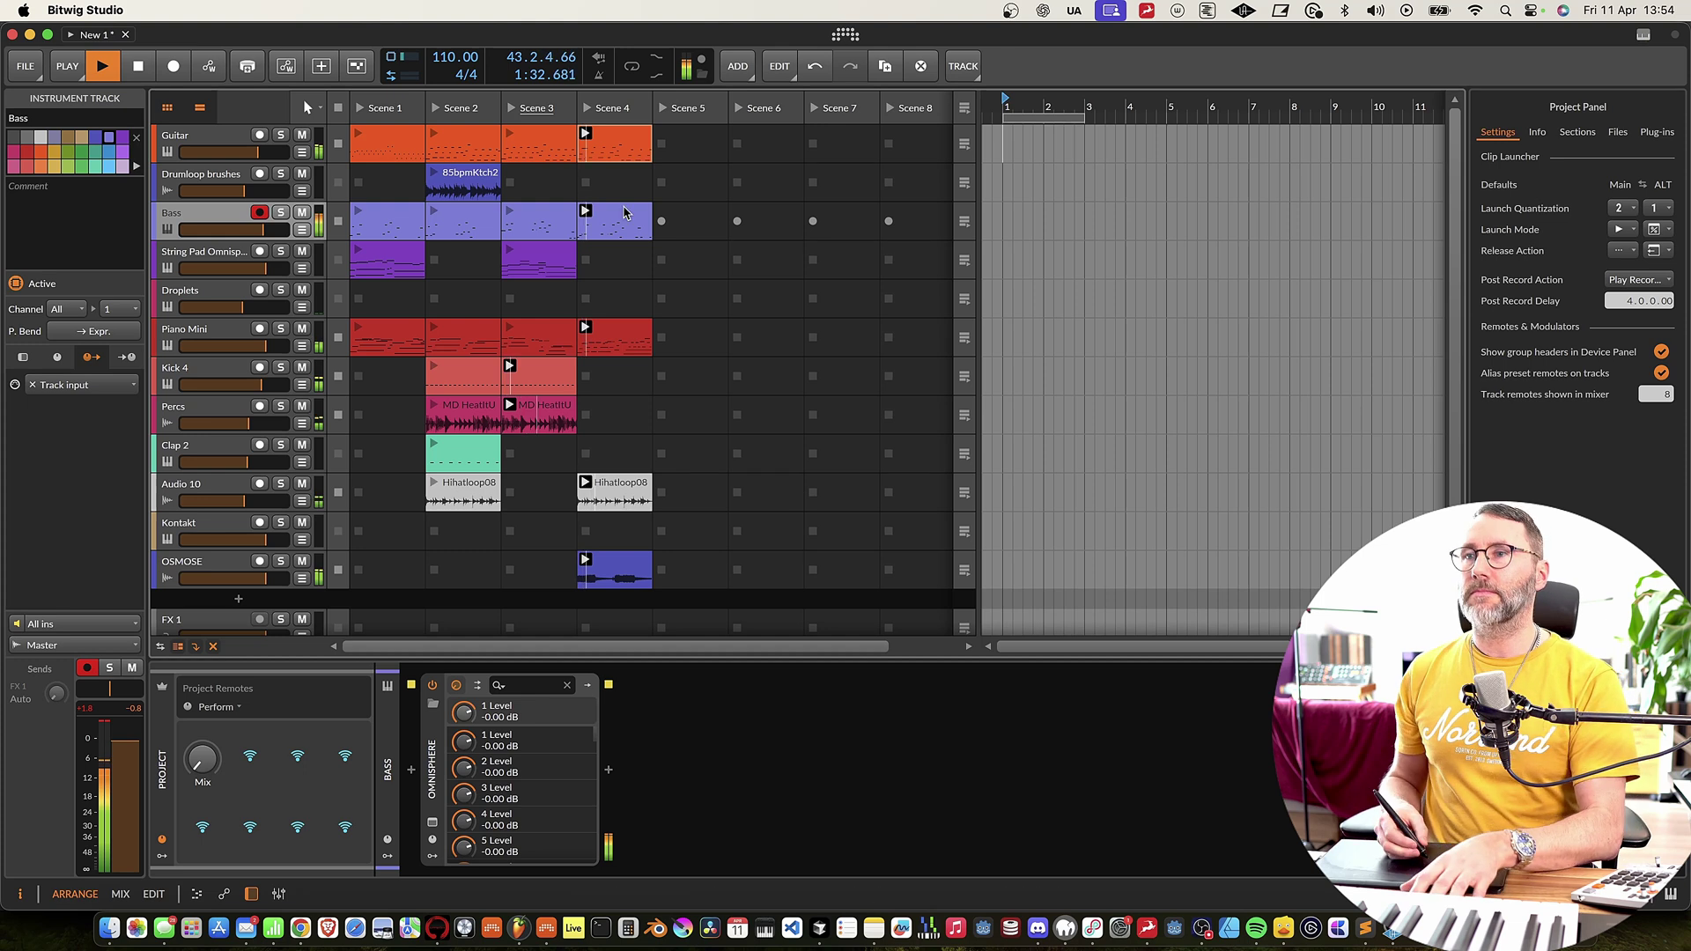
{"action": "key", "text": "e"}
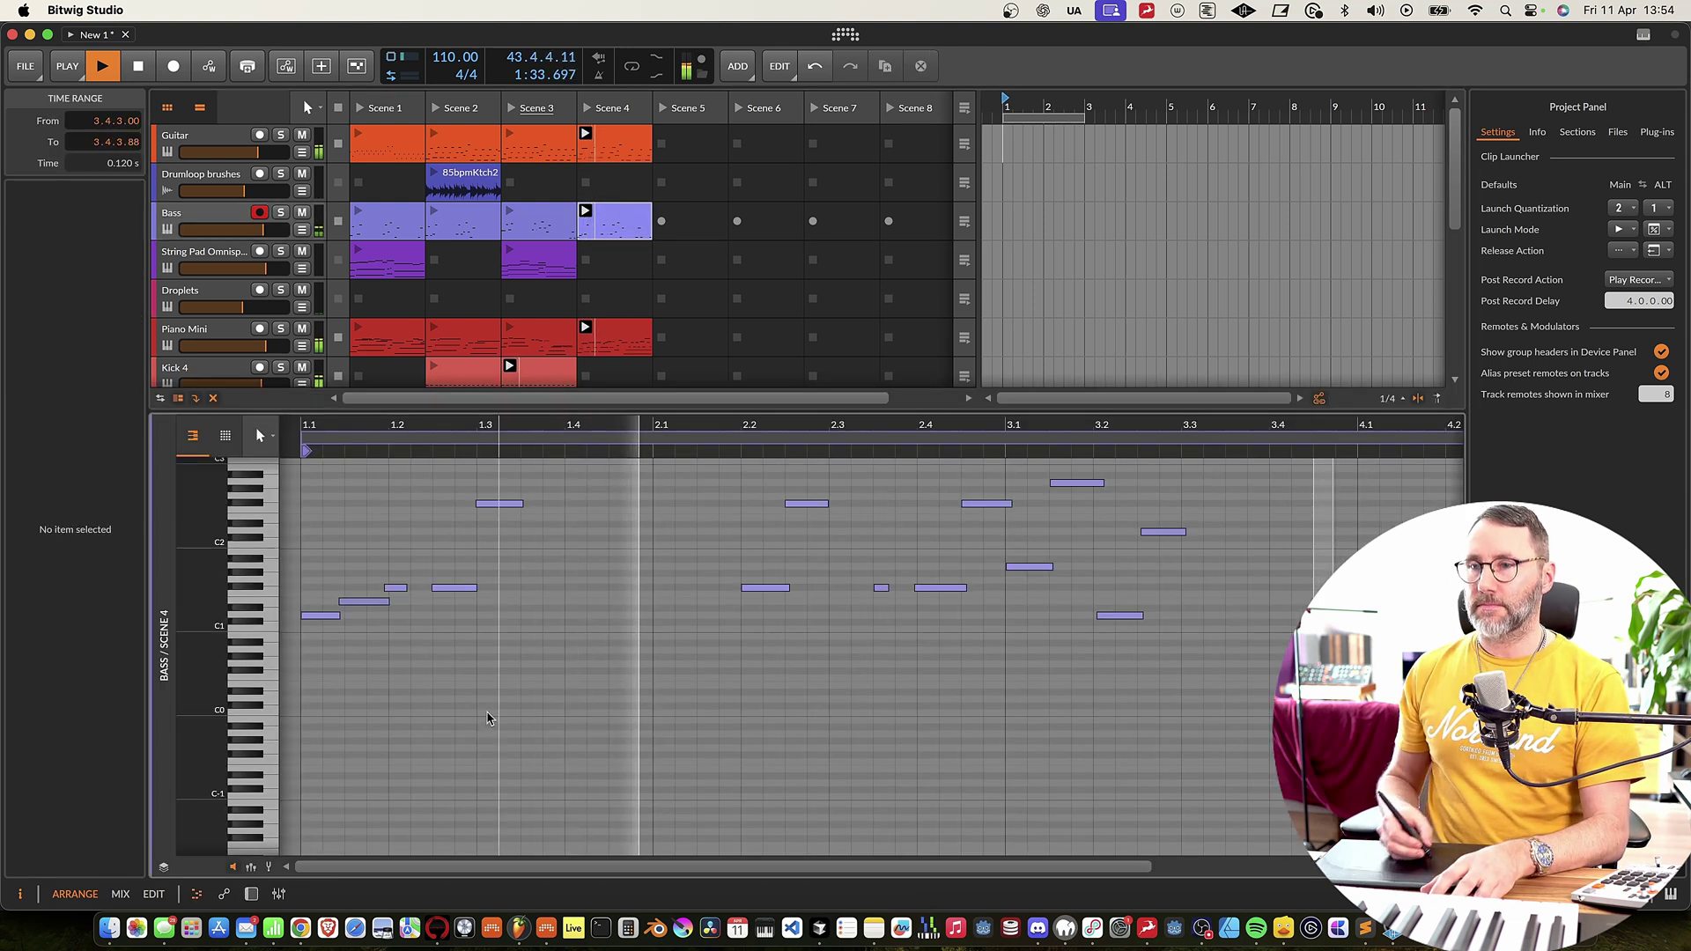
{"action": "double_click", "coordinate": [330, 616]}
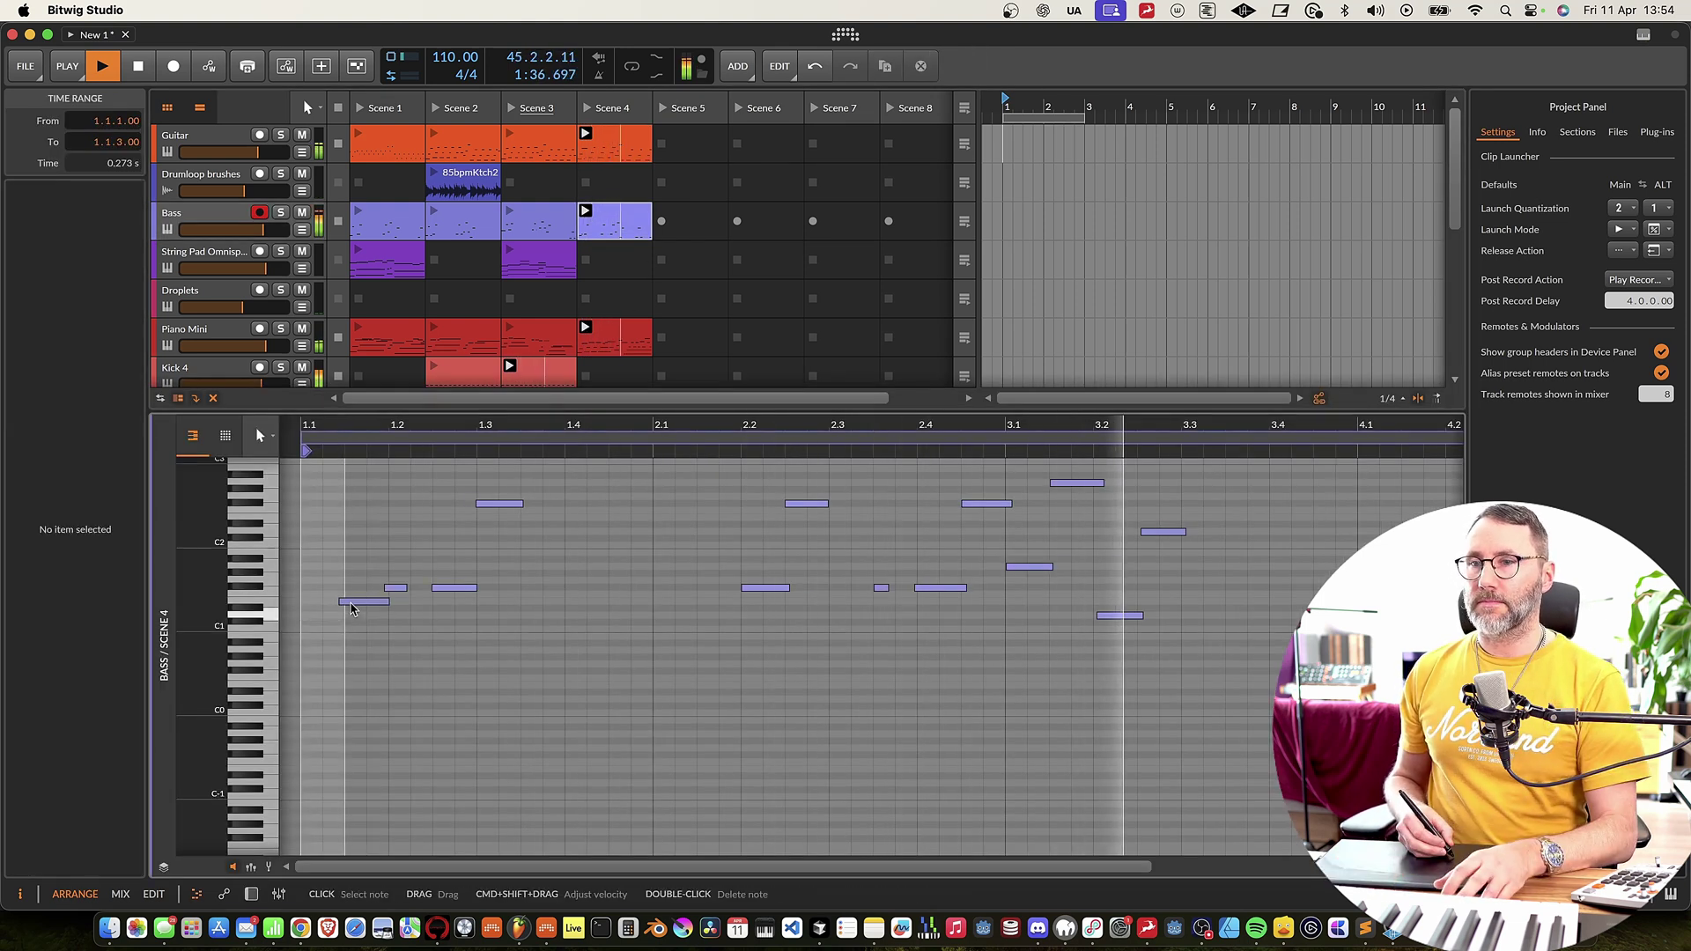
{"action": "double_click", "coordinate": [309, 608]}
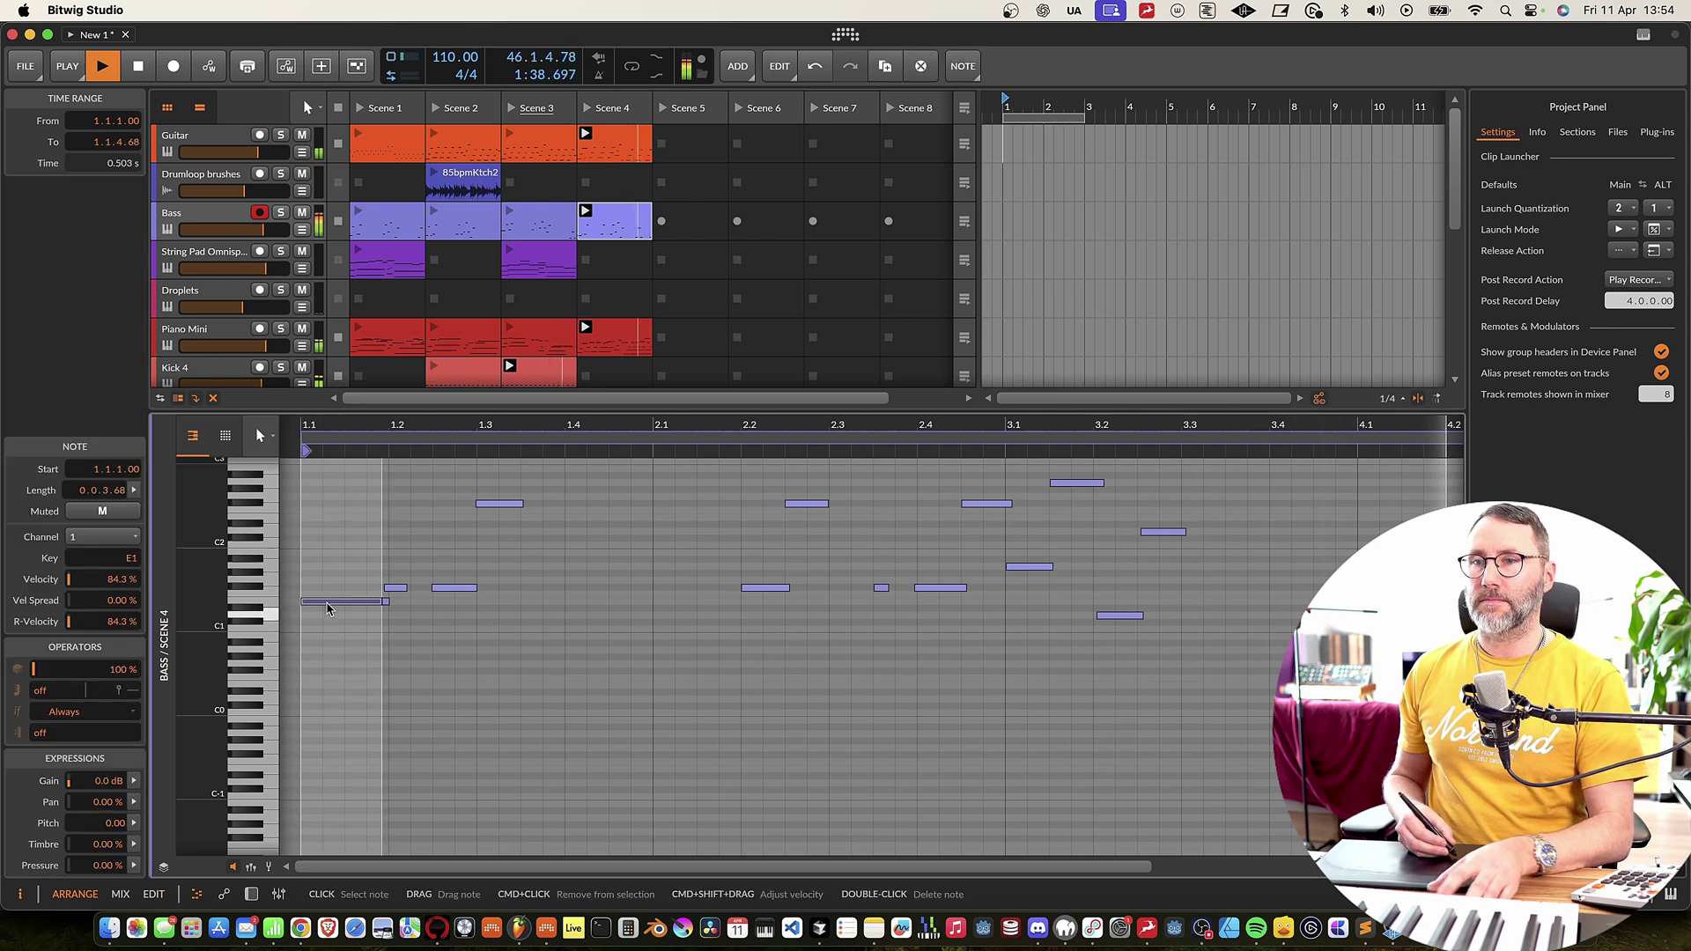
{"action": "left_click_drag", "start_coordinate": [382, 605], "coordinate": [346, 605]}
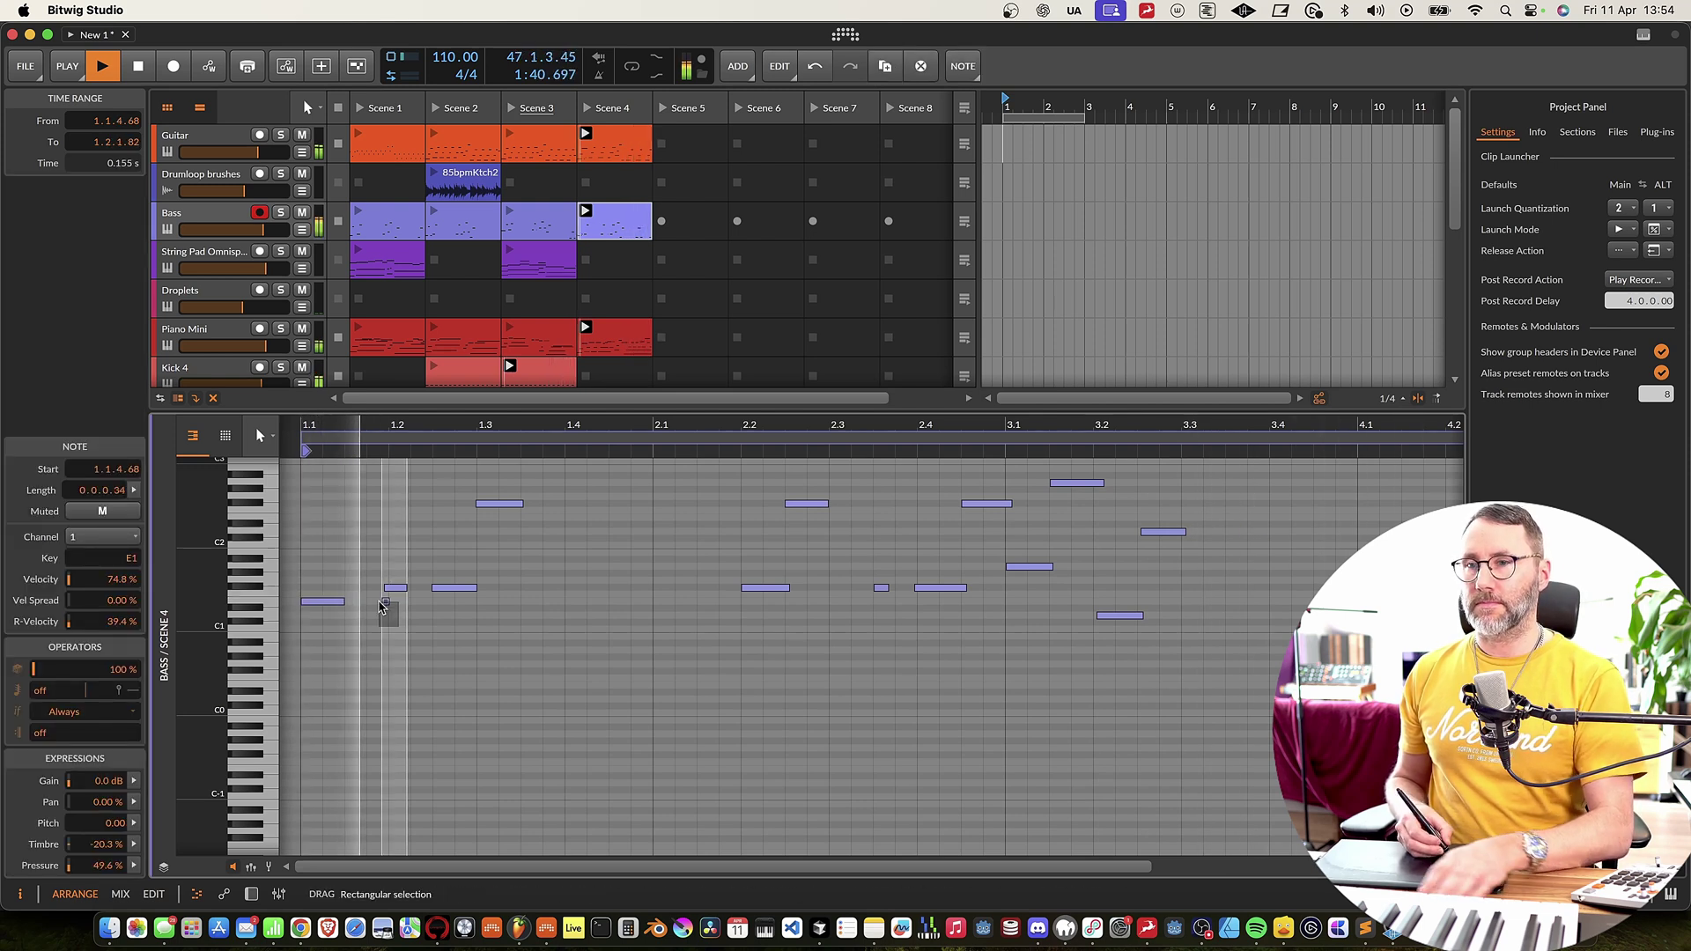
{"action": "double_click", "coordinate": [386, 602]}
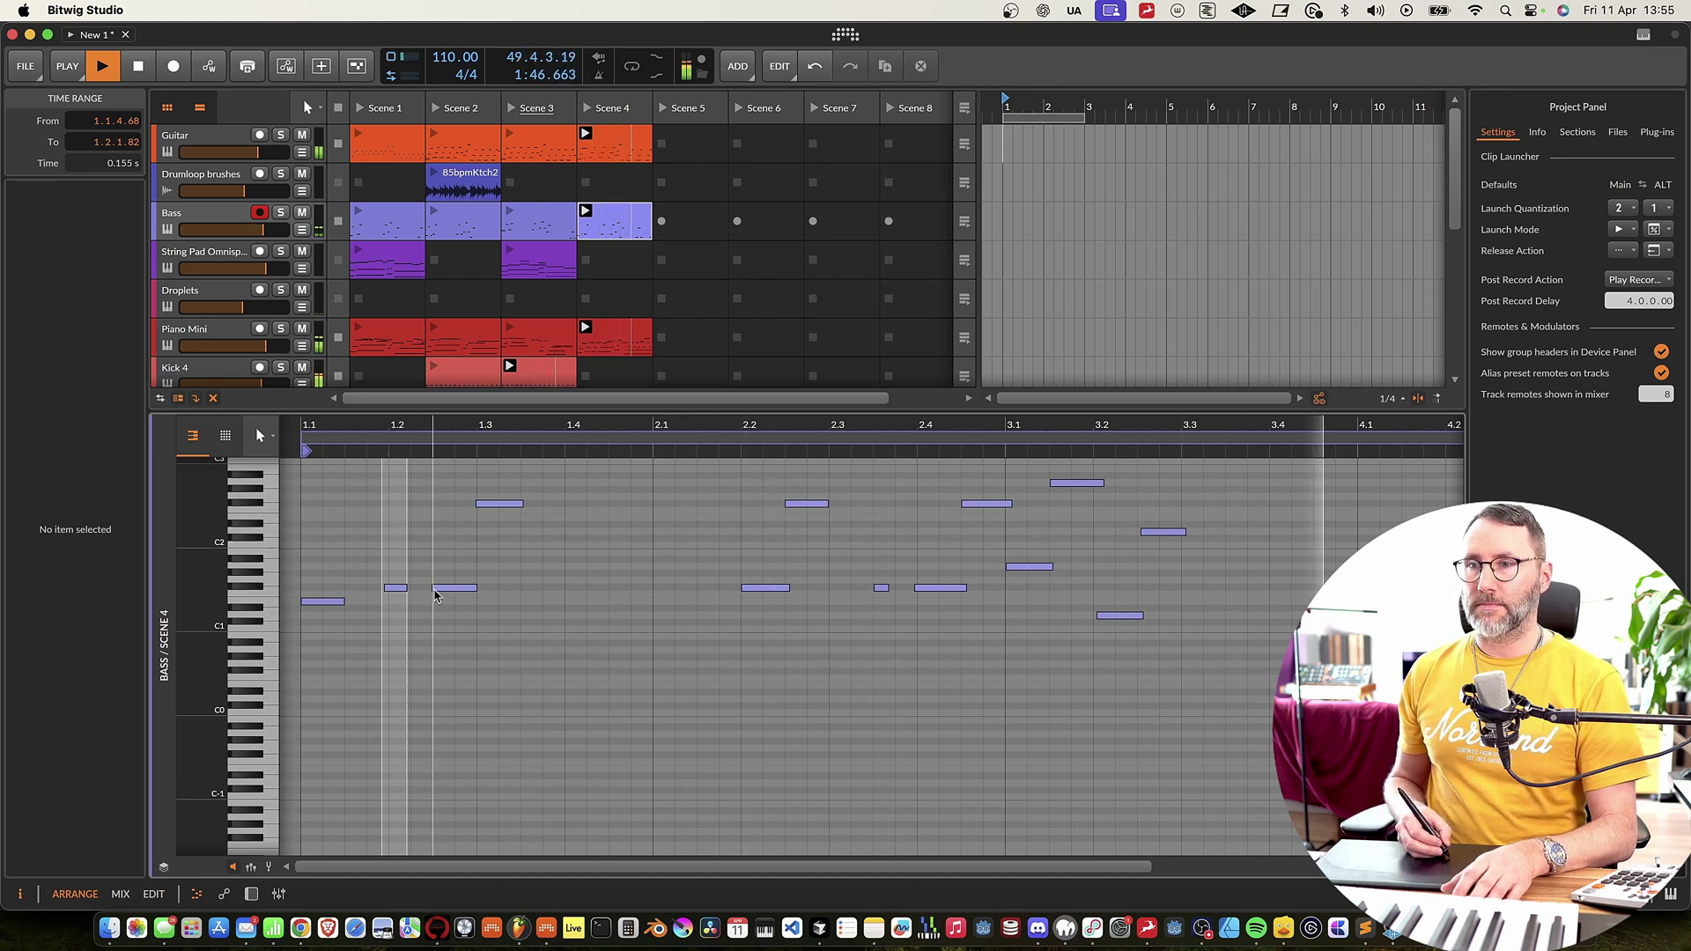
{"action": "key", "text": "super+a"}
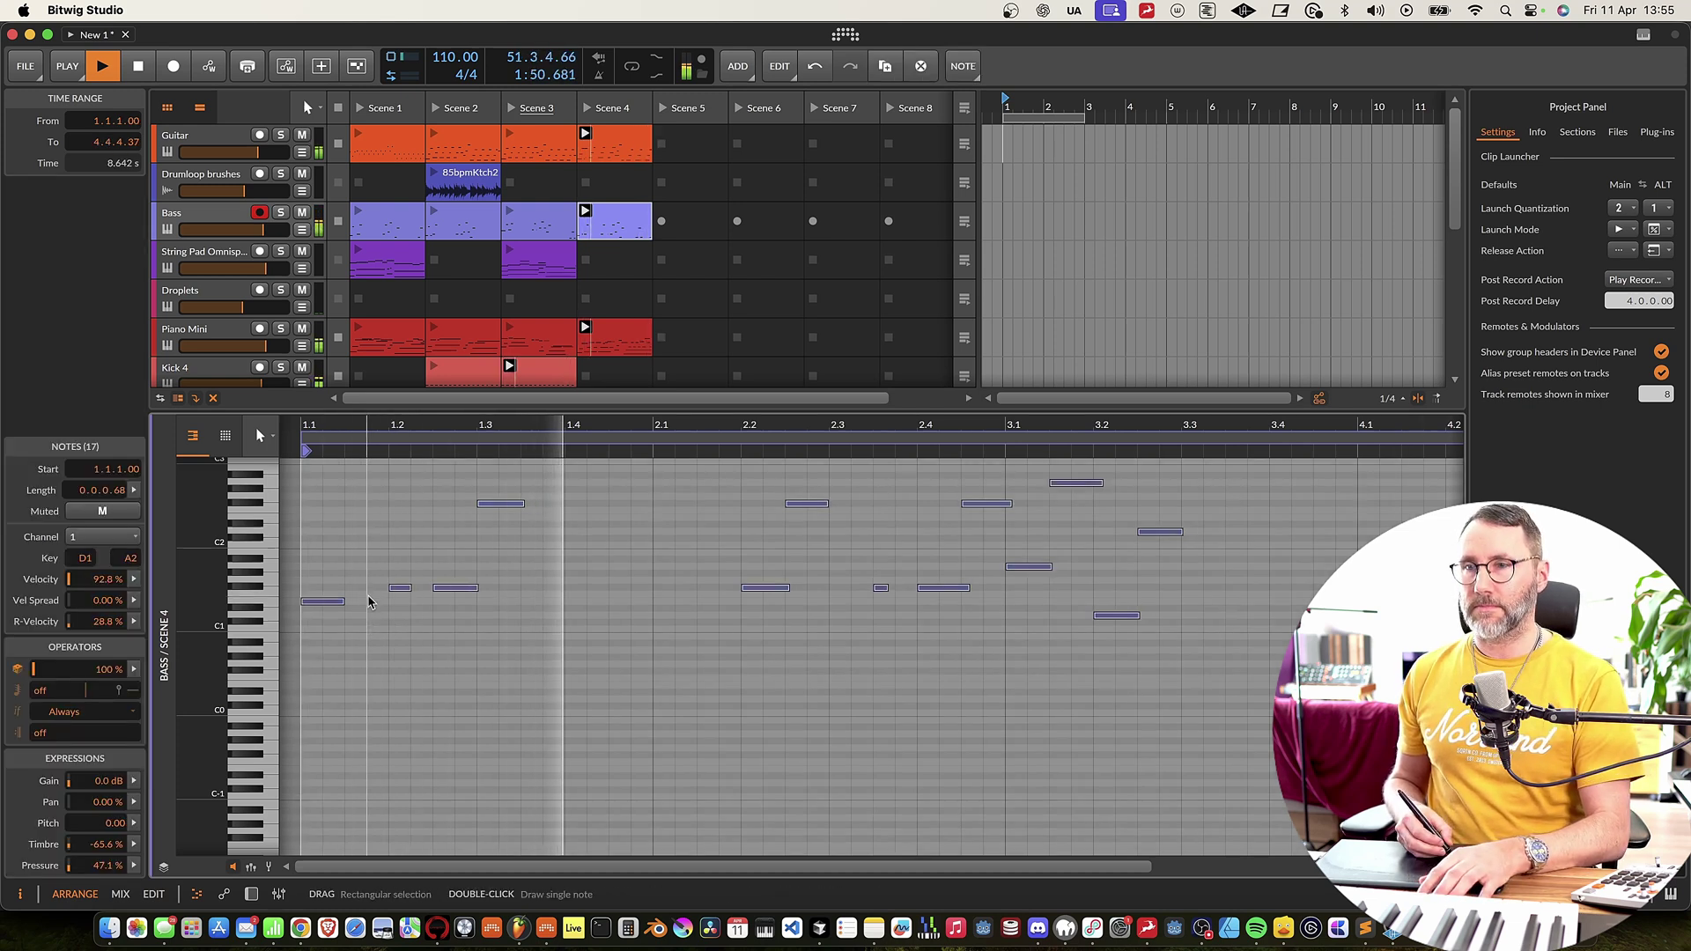
{"action": "key", "text": "d"}
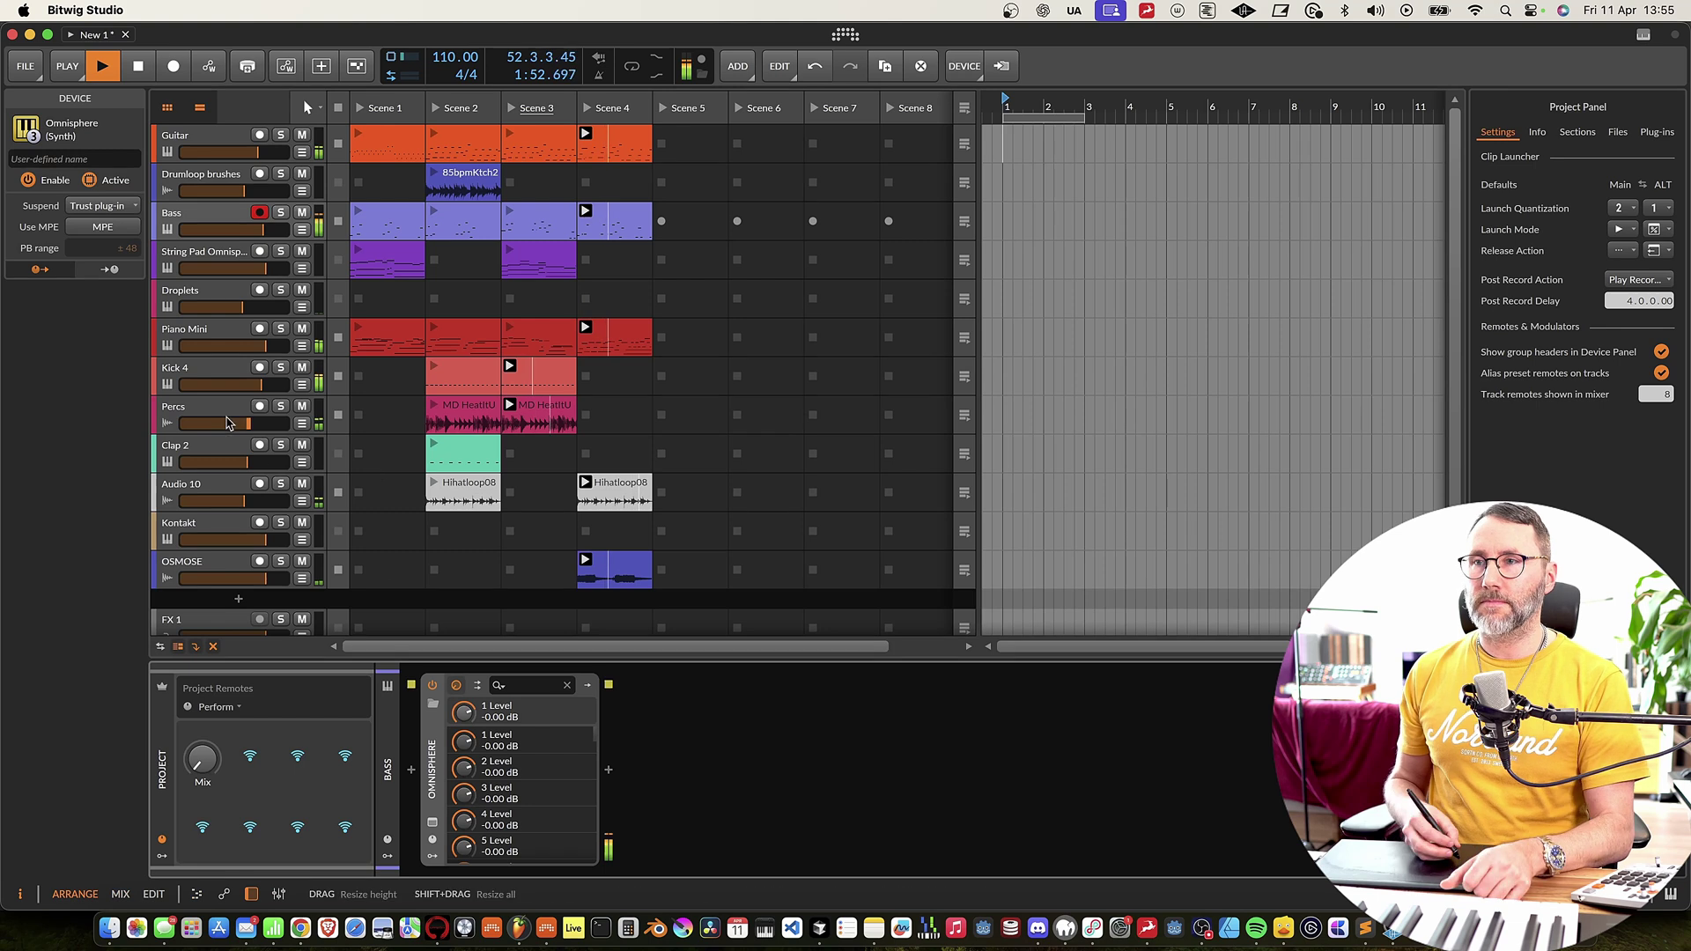
Step: Record a new clip on the String Pad Omnisphere track in Scene 4
{"action": "left_click", "coordinate": [286, 255]}
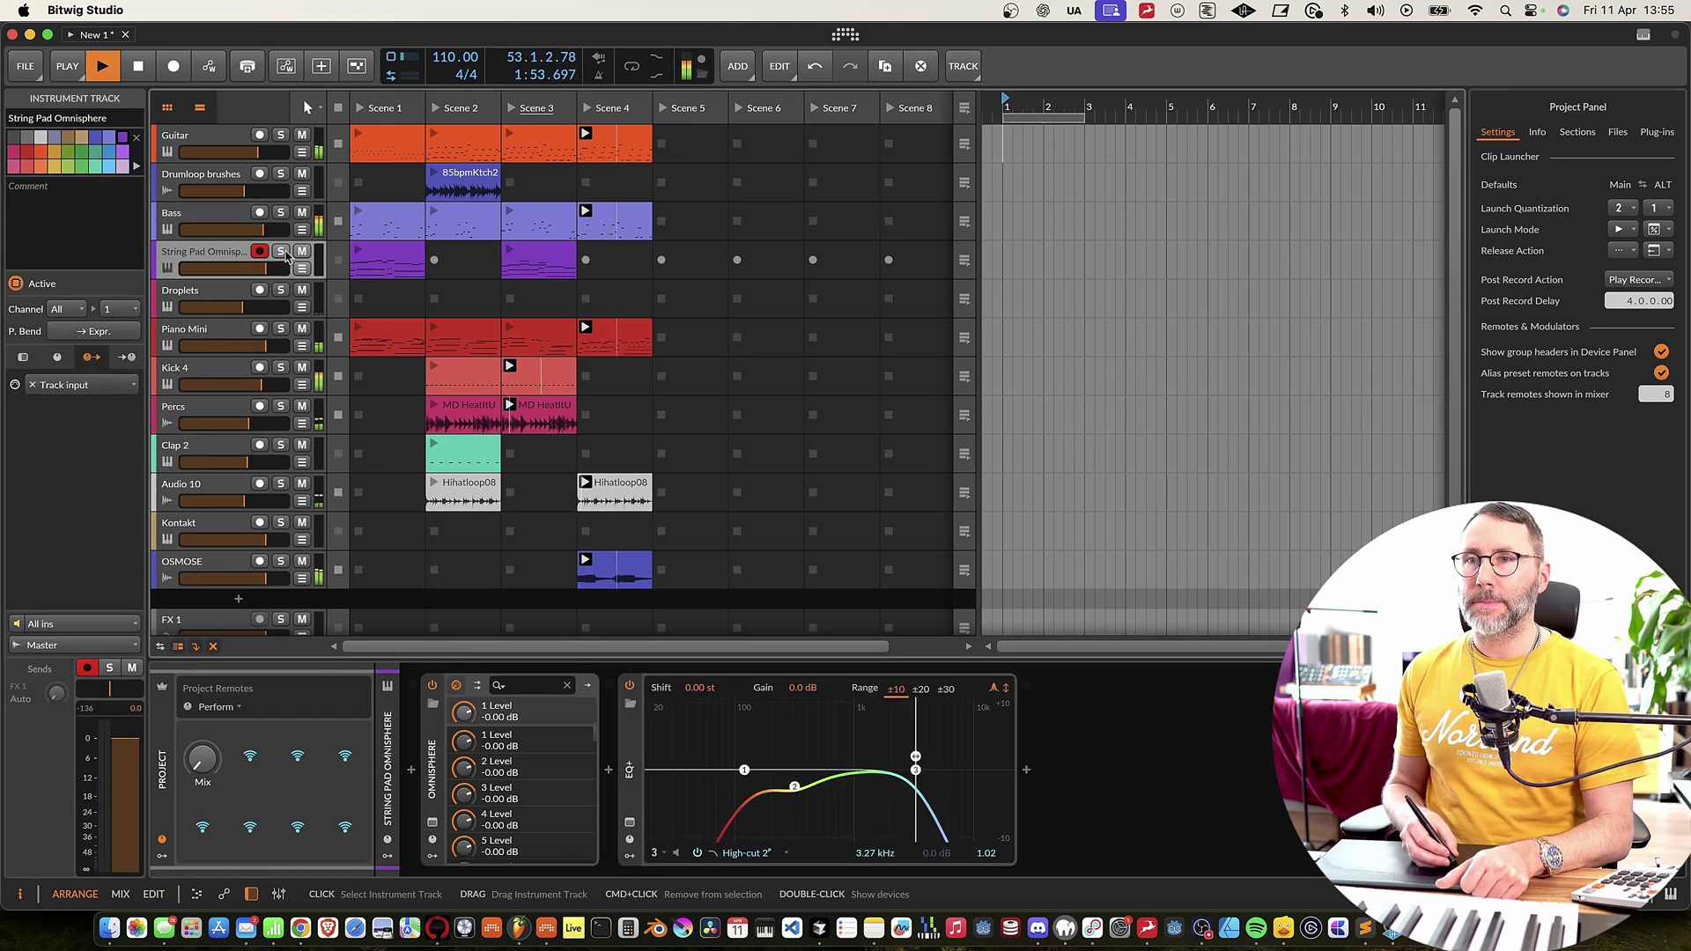
{"action": "left_click", "coordinate": [585, 261]}
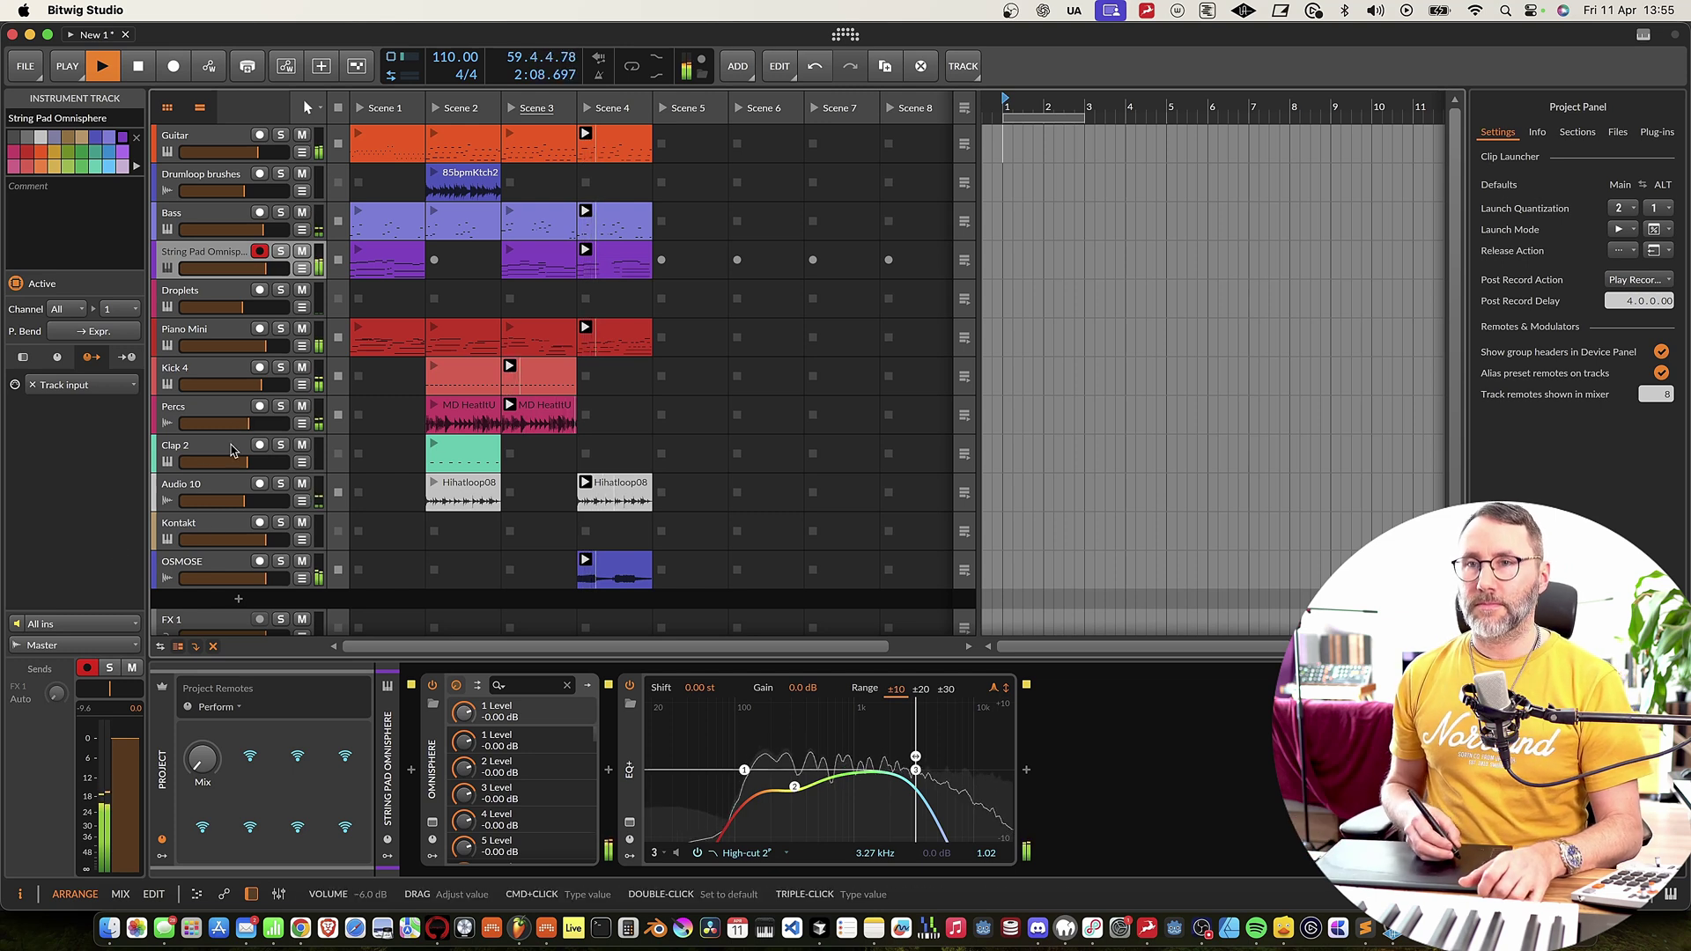
Step: Arm the Kontakt track for playing and mute the String Pad Omnisphere track
{"action": "left_click", "coordinate": [202, 529]}
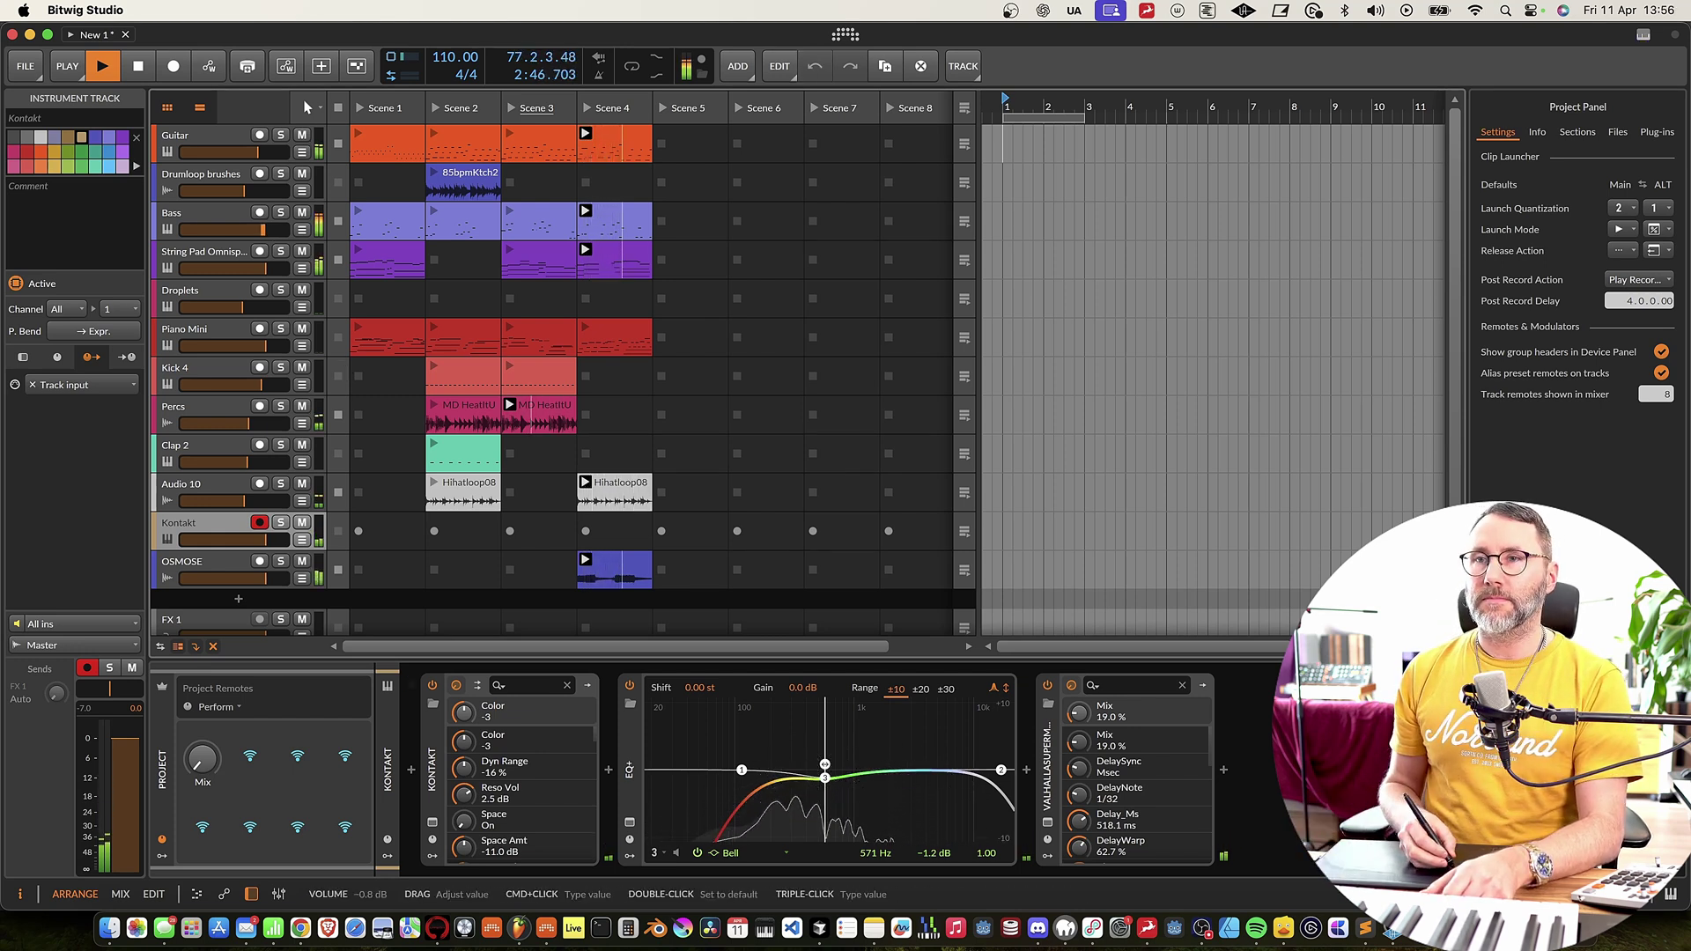
{"action": "left_click", "coordinate": [302, 254]}
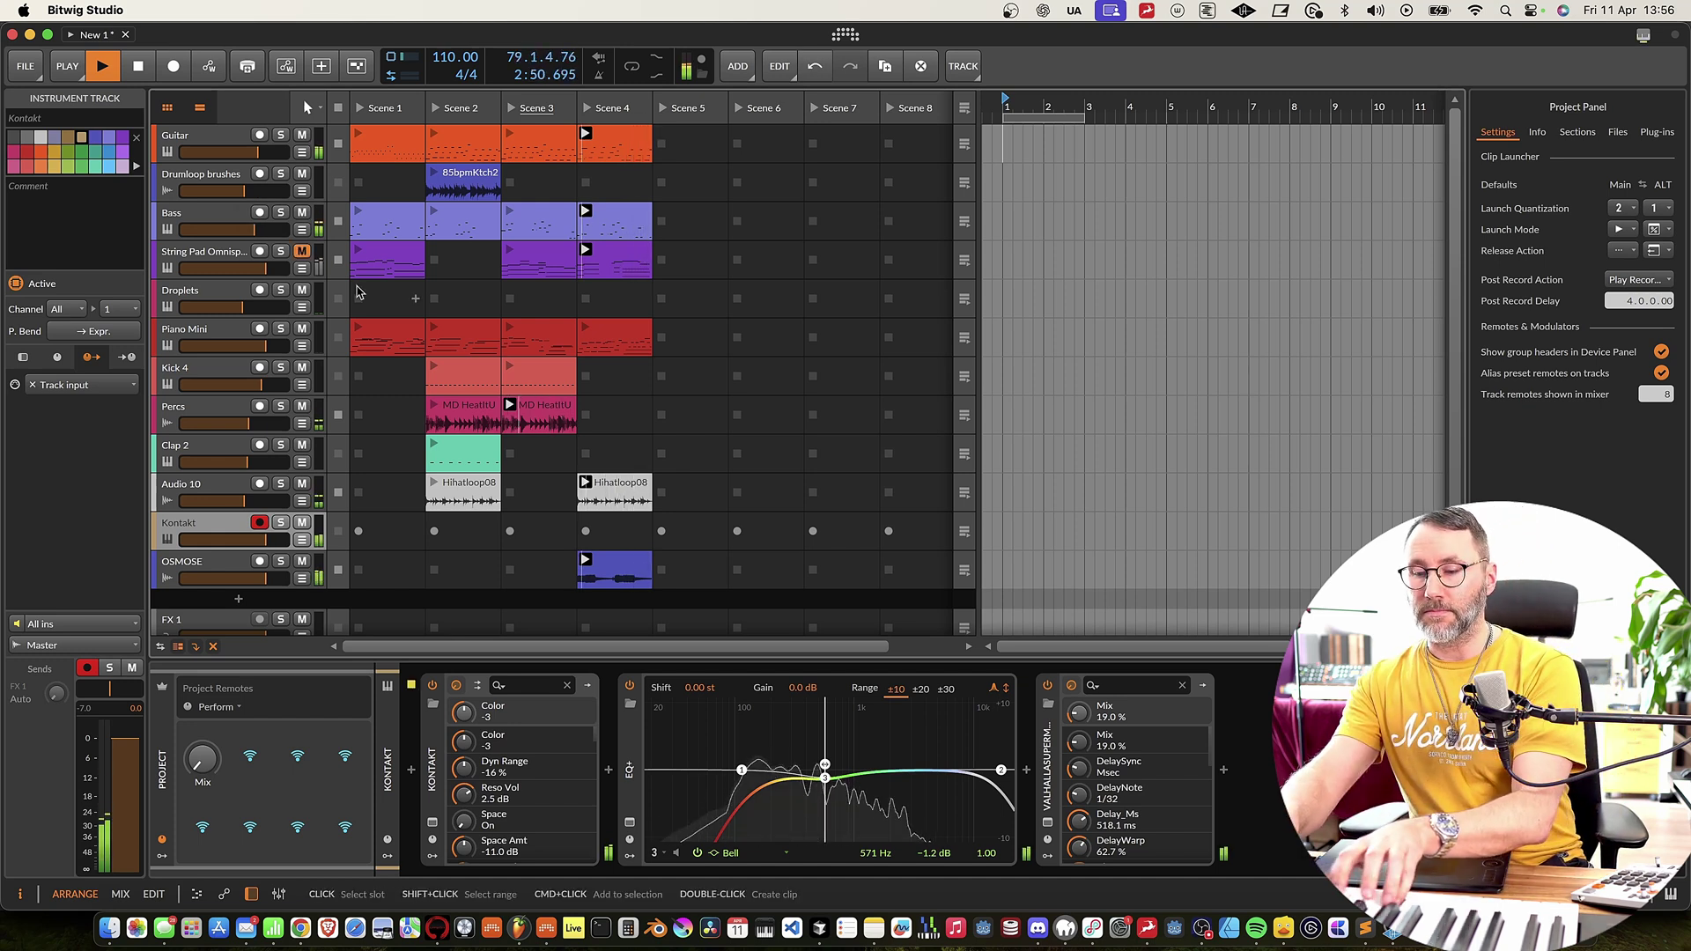